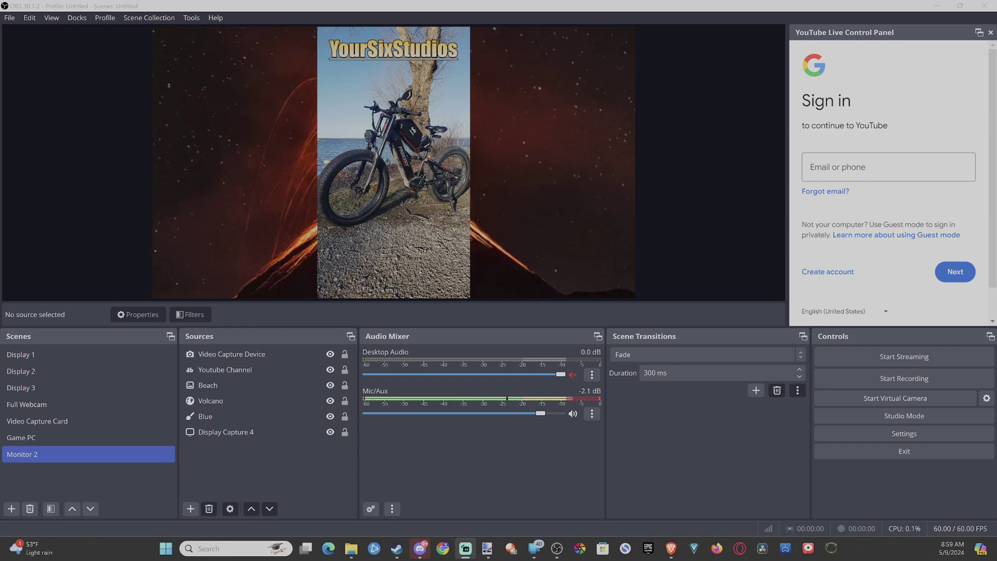
Move the Volcano source to the top of the Sources list
key("alt+Tab")
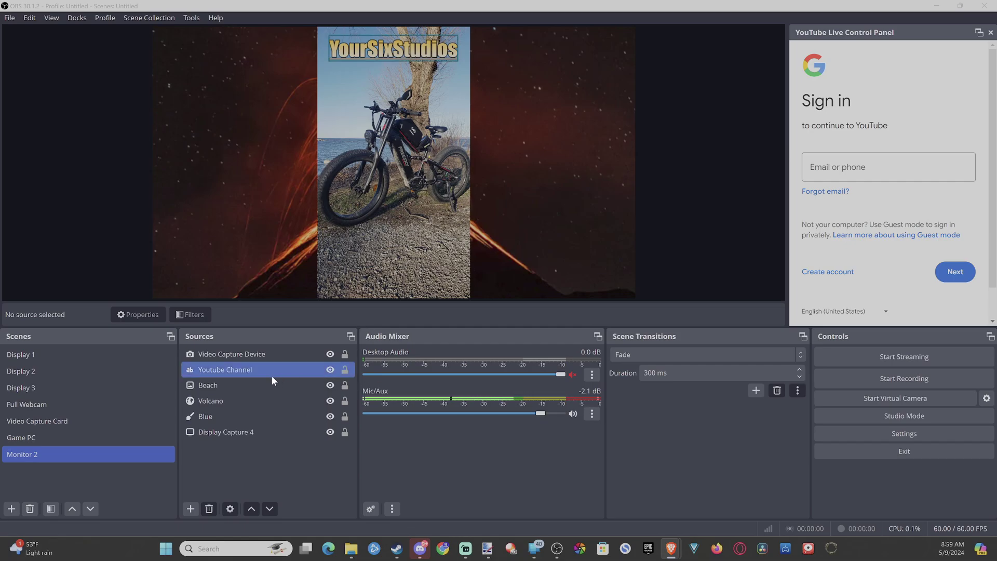
left_click(258, 385)
left_click(247, 402)
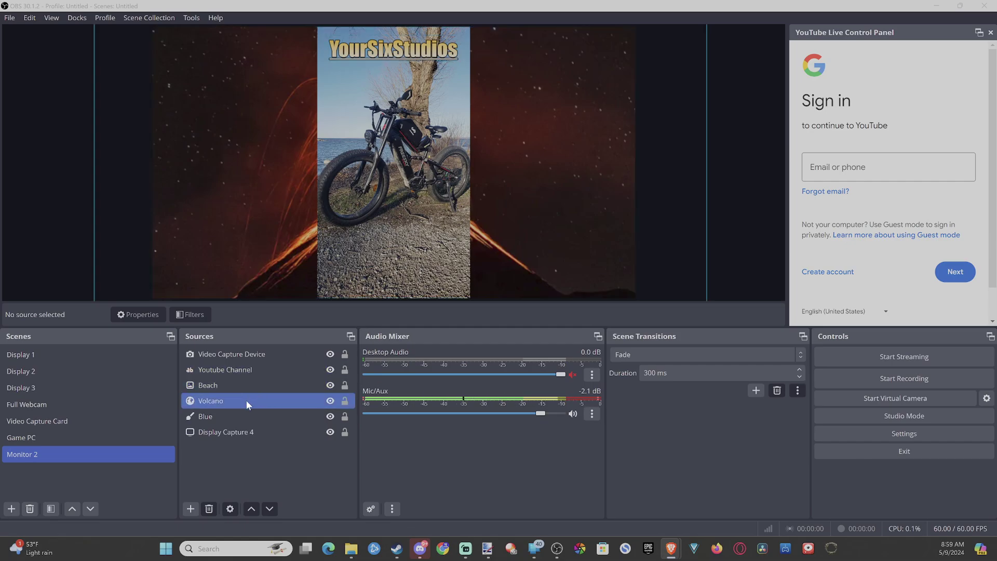
left_click(247, 400)
left_click_drag(245, 400, 246, 348)
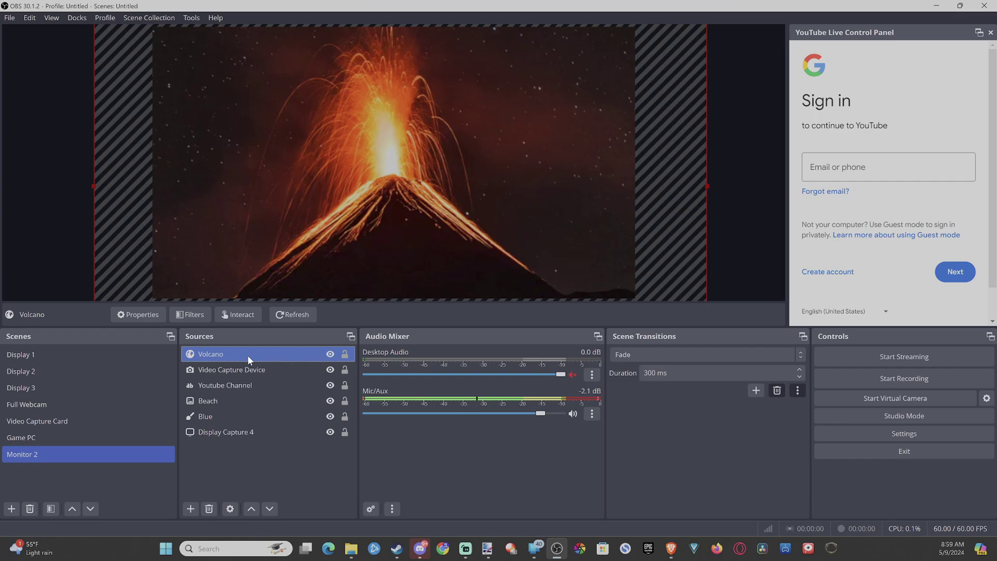
Check the Volcano source's 800×600 image URL properties, then cancel without changes
double_click(247, 354)
left_click(387, 288)
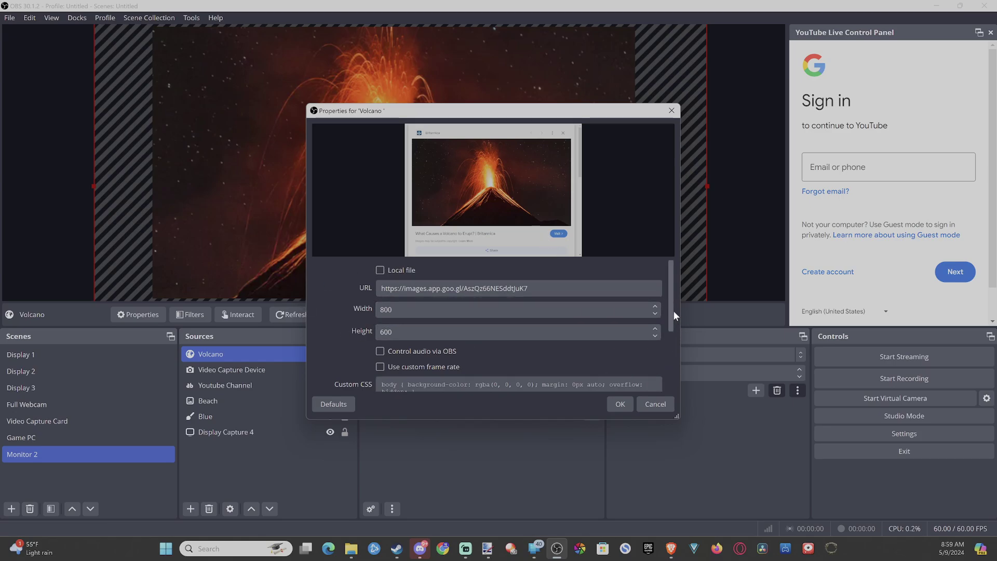
left_click_drag(671, 315, 676, 290)
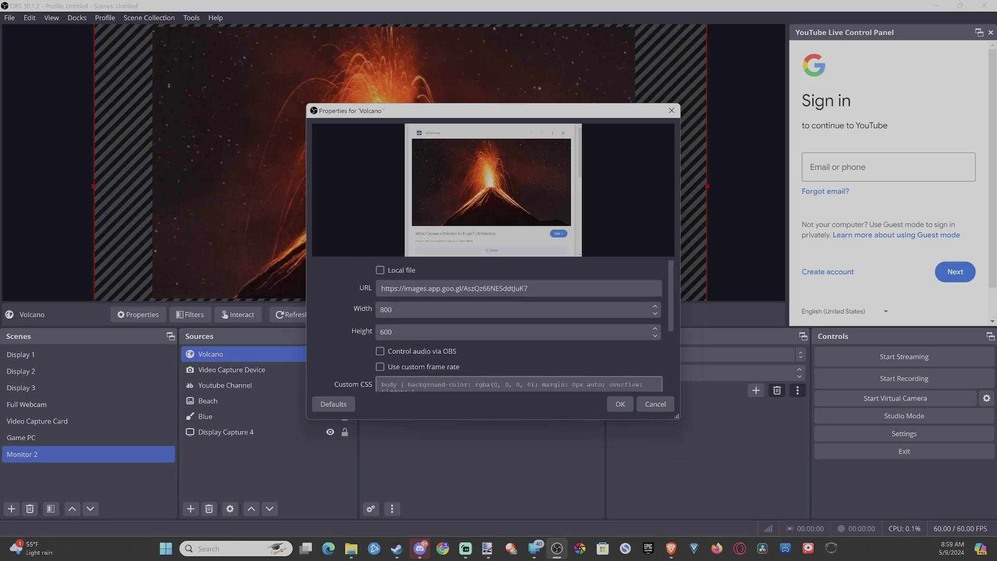
left_click(656, 404)
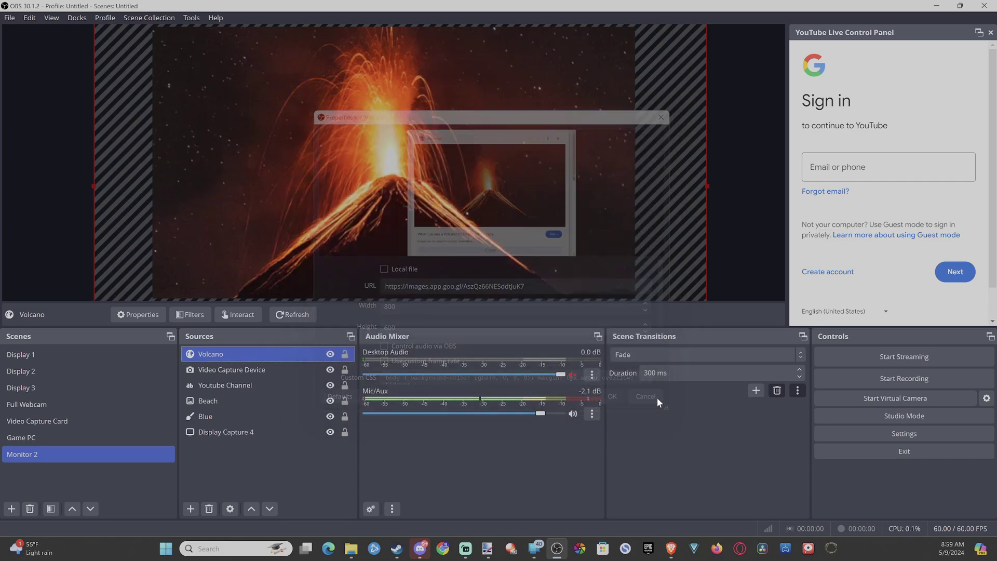
Add a Browser source named 'Master Chief' to the Monitor 2 scene
left_click(191, 507)
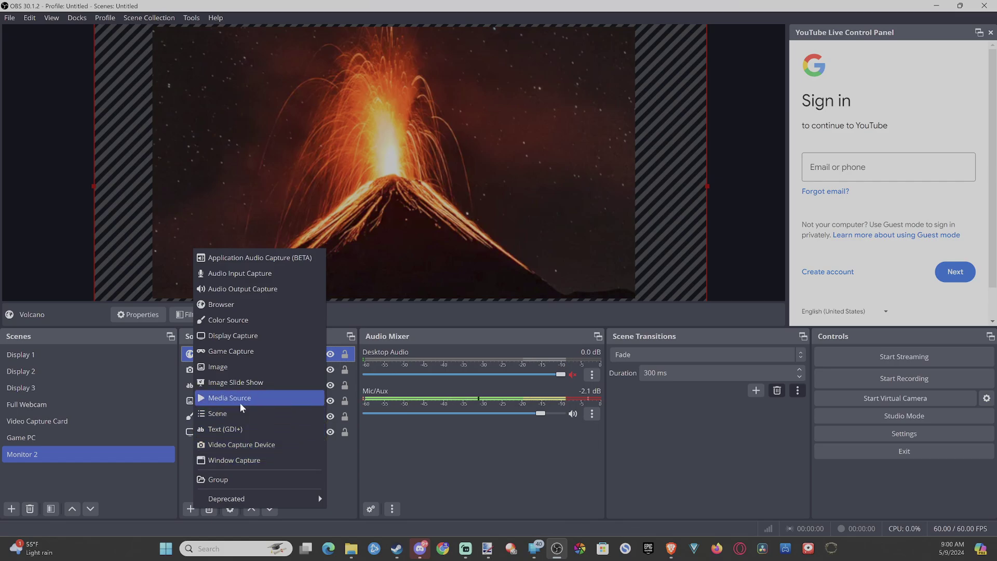
left_click(253, 309)
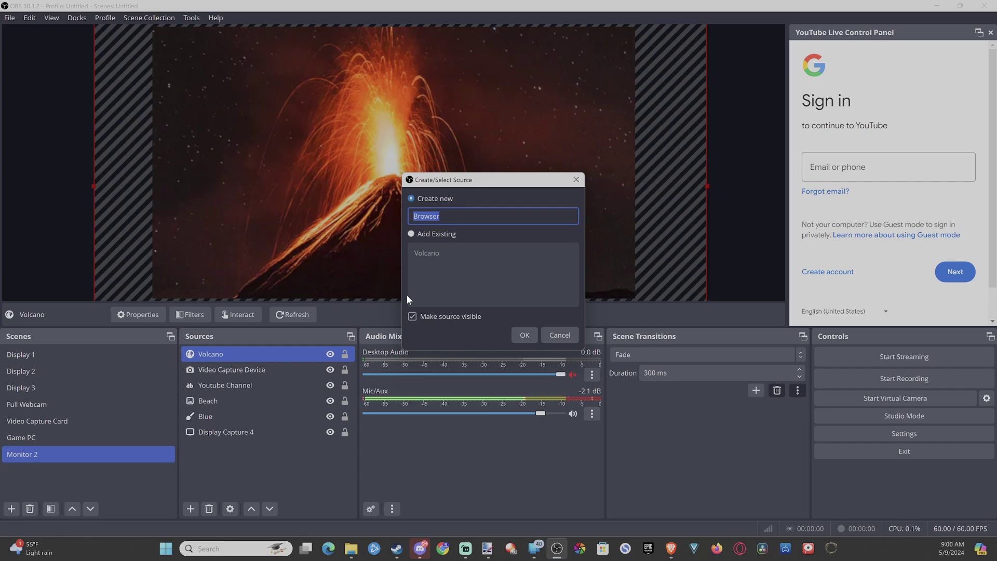
type("Master Chief")
left_click(524, 335)
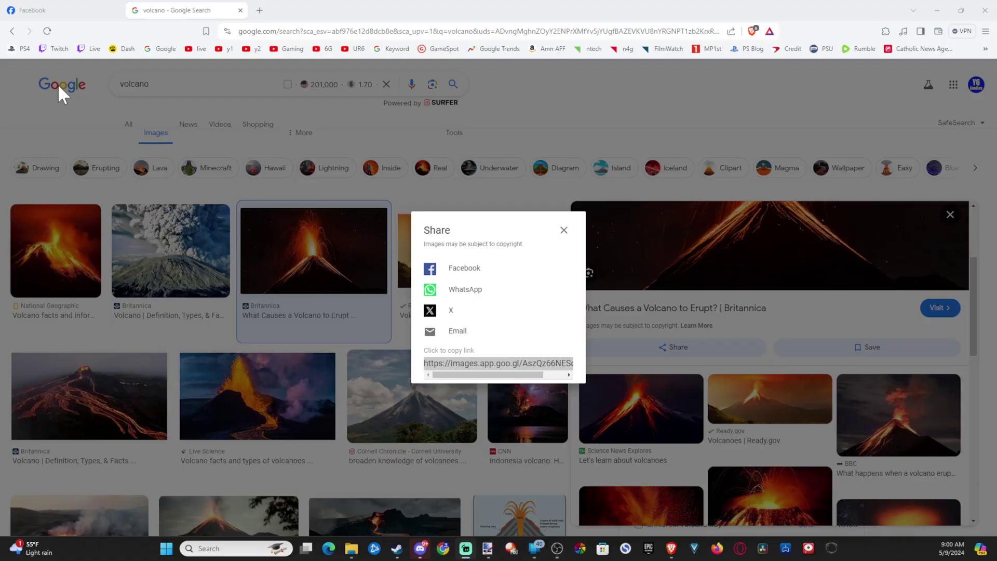
Search Google Images for 'master chief' and open the Wikipedia image result
left_click(53, 125)
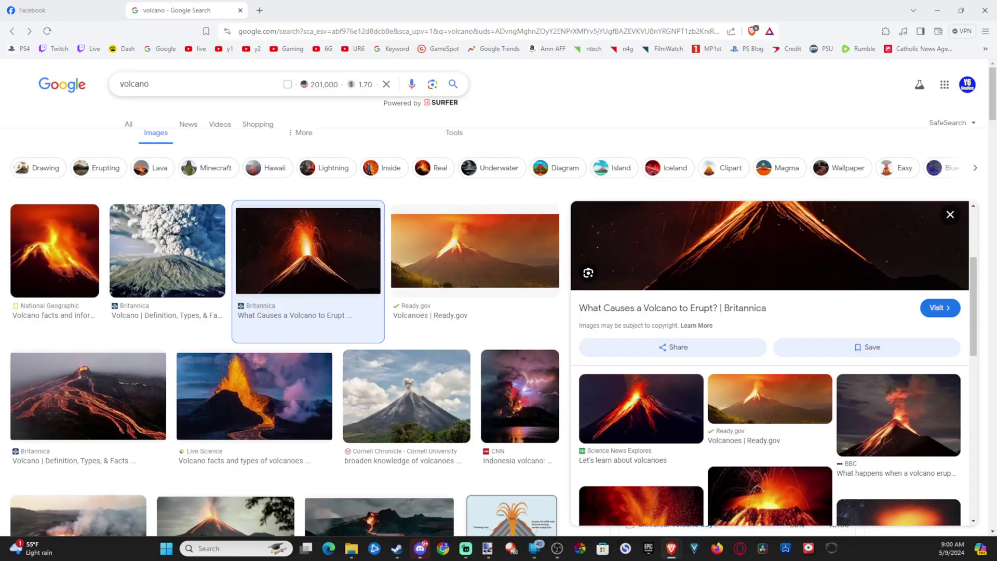
left_click_drag(148, 84, 110, 89)
type("Ma")
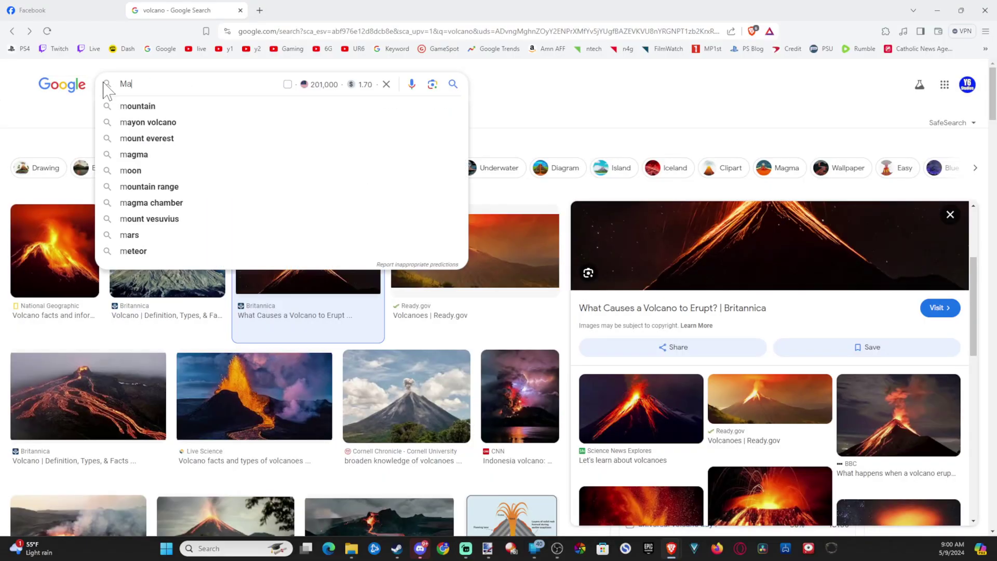
type("ster c")
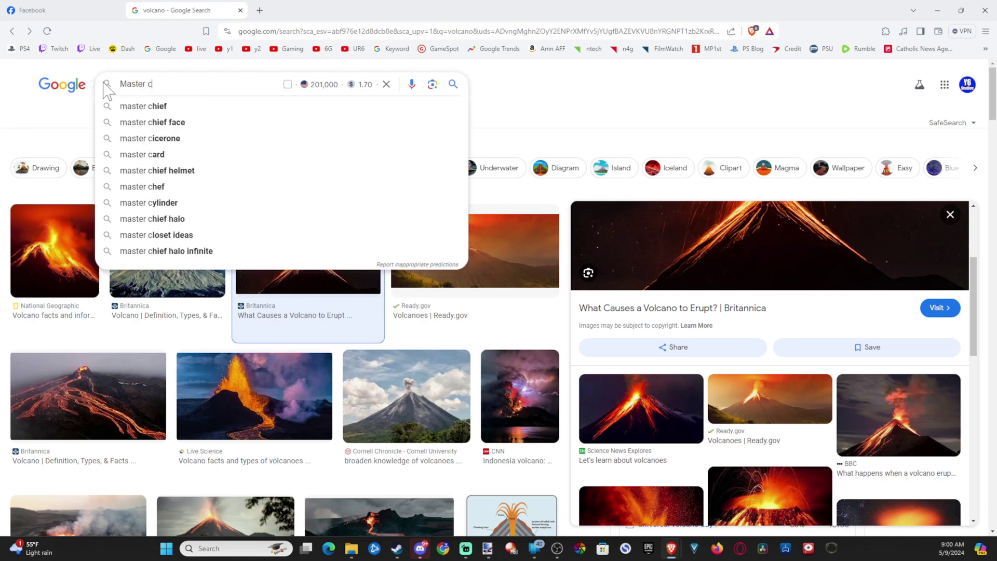
key("Down")
key("Return")
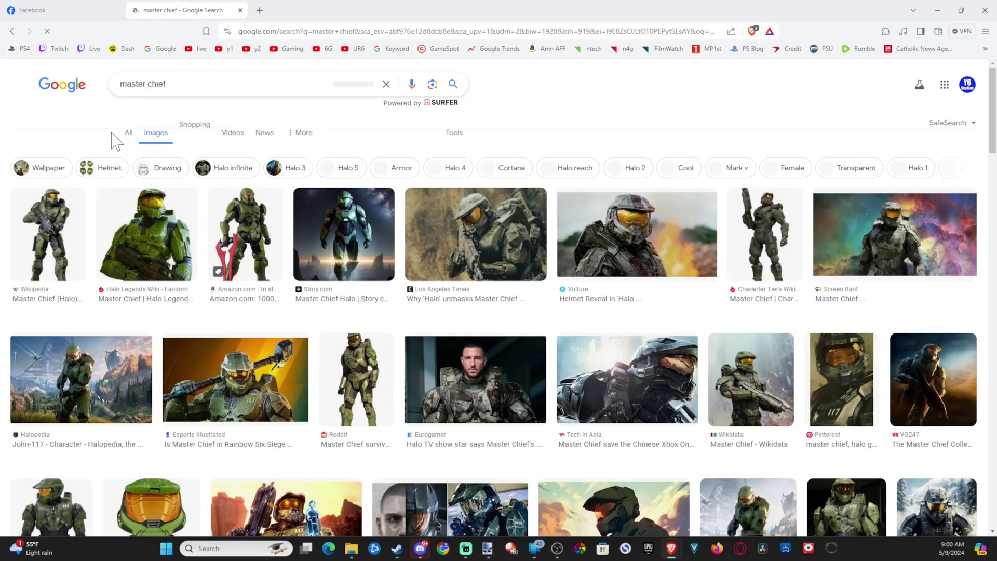
left_click(52, 244)
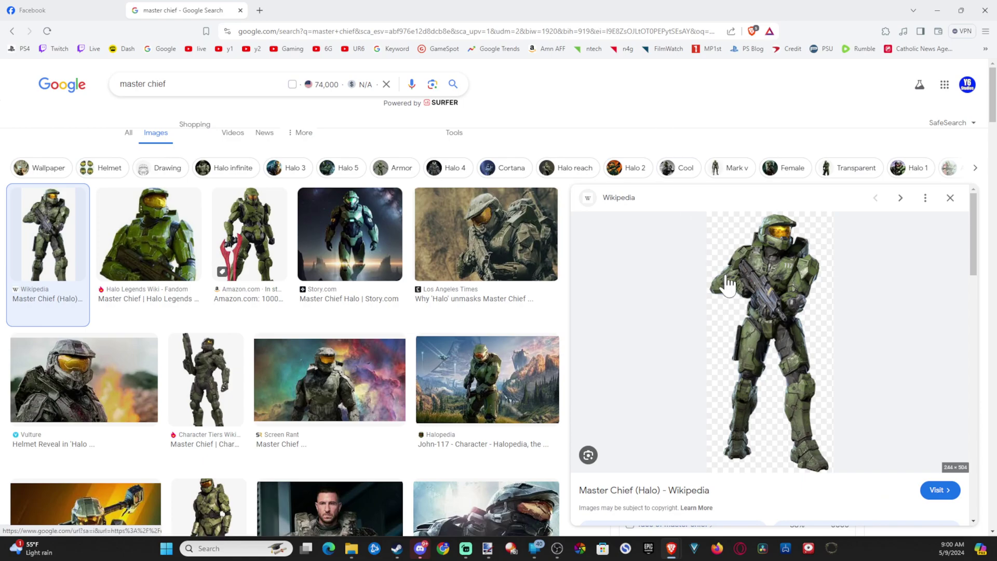
Copy the Wikipedia Master Chief image's share link from the Share options
right_click(750, 306)
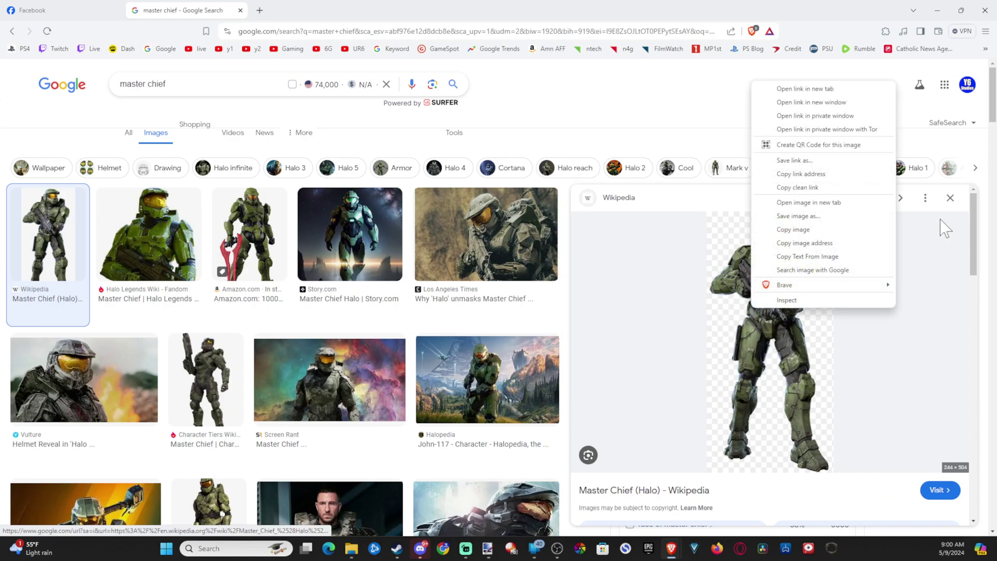
left_click(925, 197)
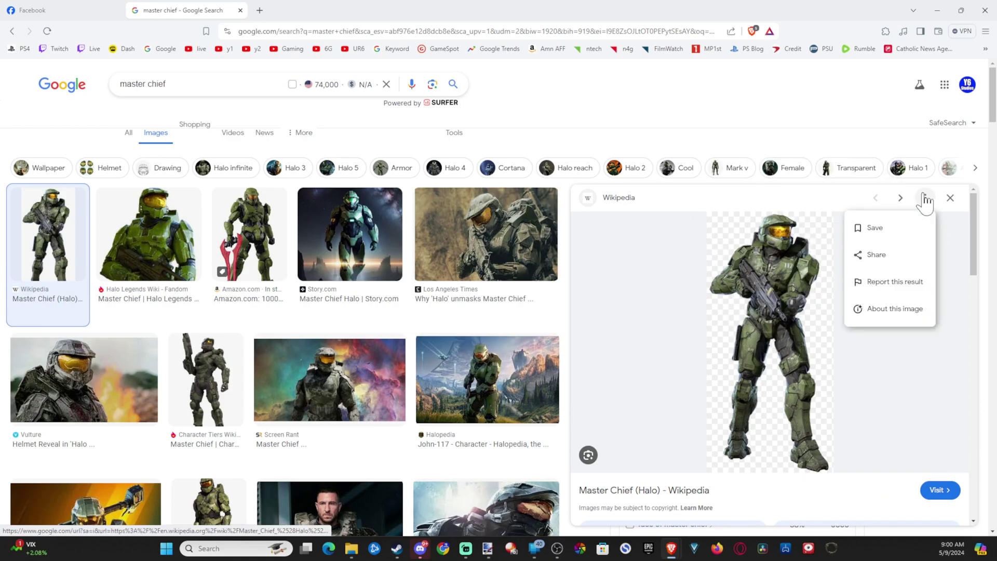
left_click(891, 260)
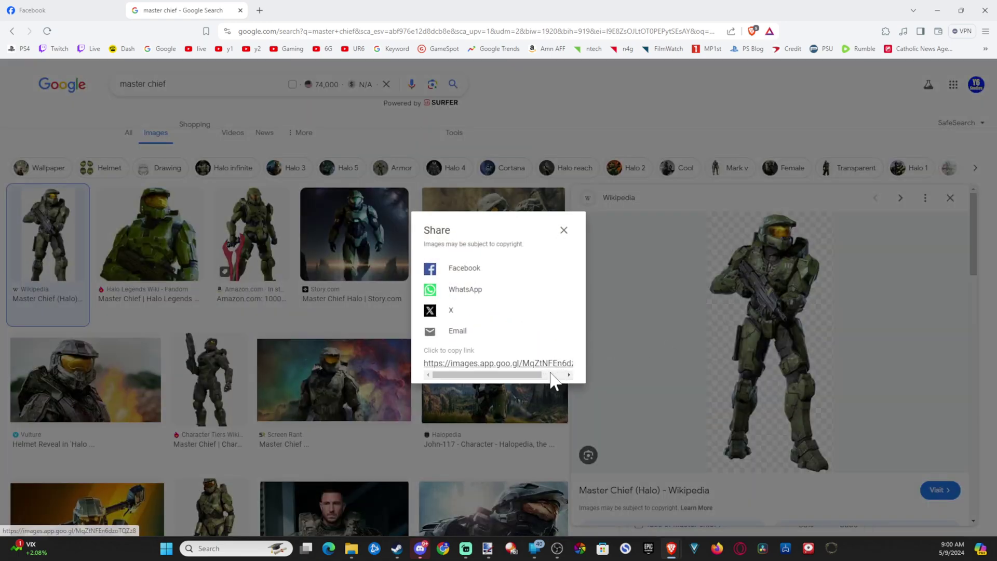
left_click_drag(550, 374, 584, 373)
left_click(566, 363)
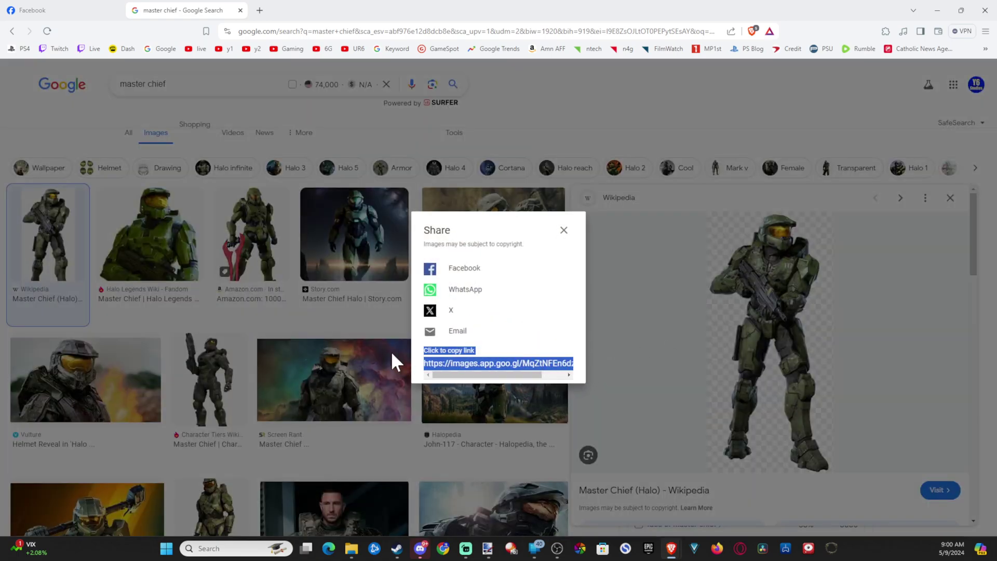
right_click(485, 364)
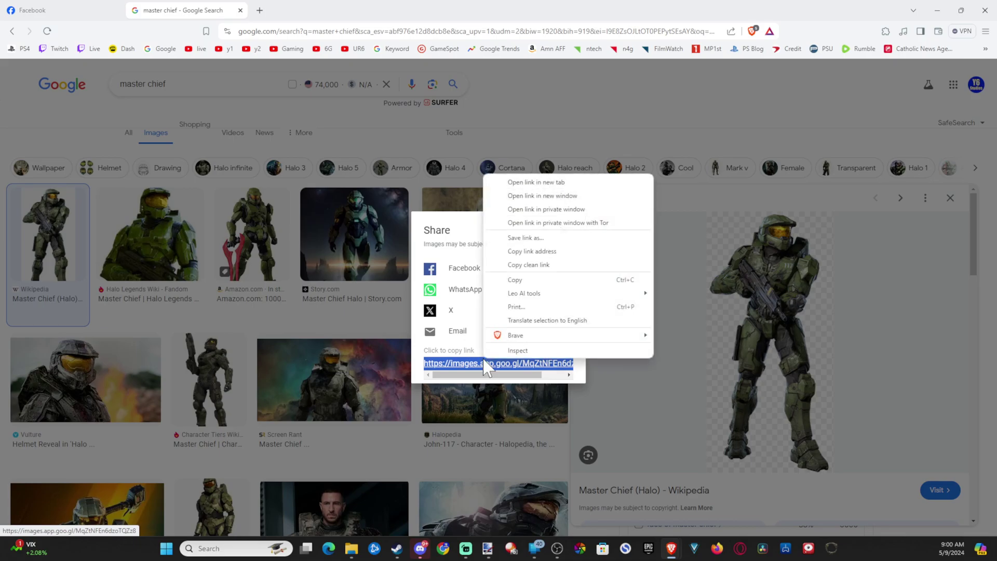
left_click(540, 282)
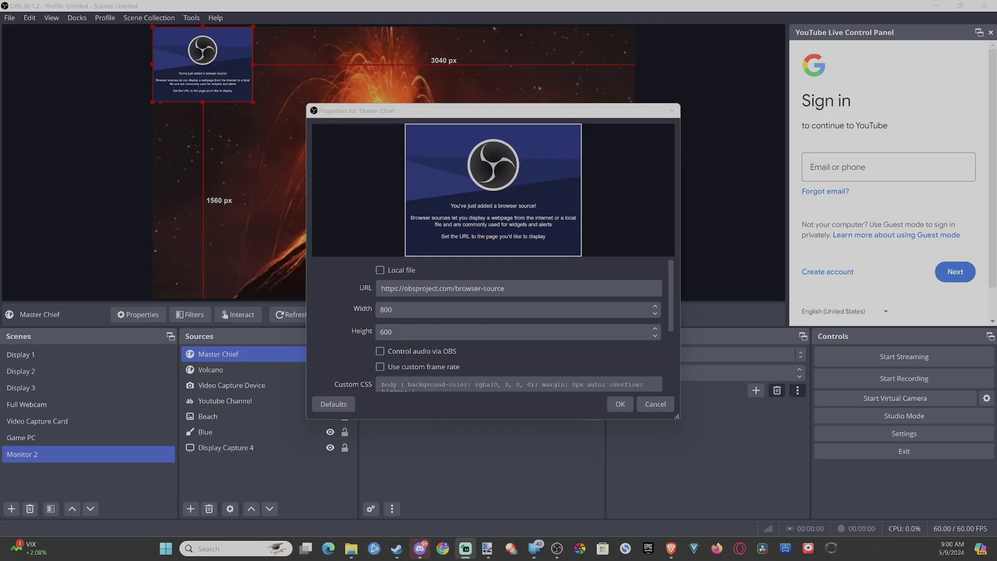
Set the Master Chief browser source URL to the copied image share link
left_click(295, 270)
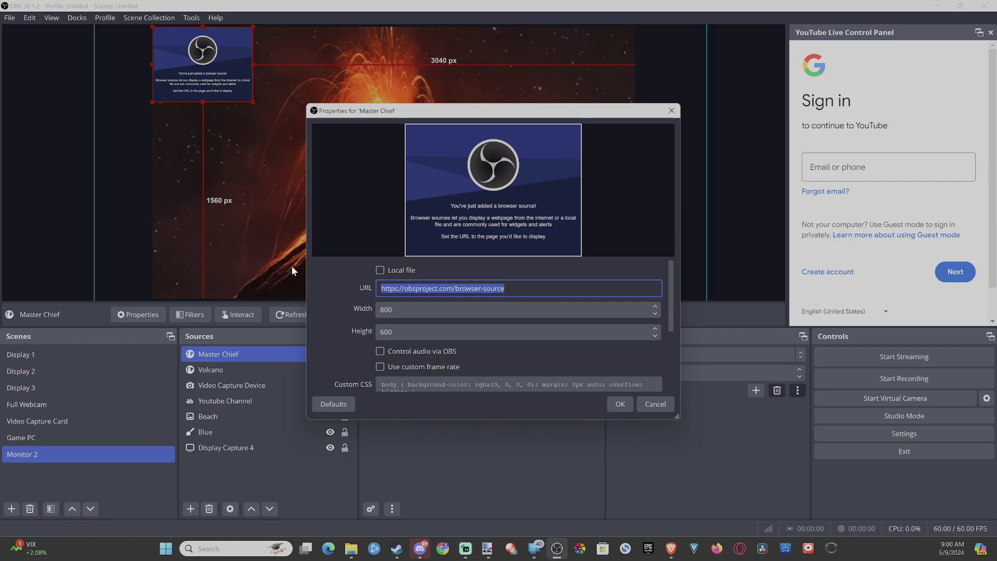
key("ctrl+v")
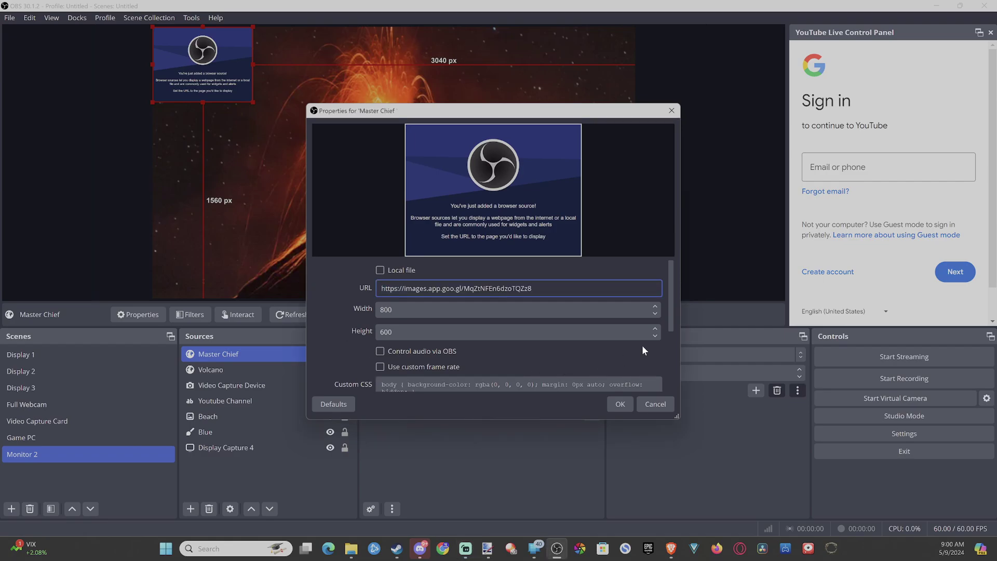
left_click_drag(669, 322, 670, 371)
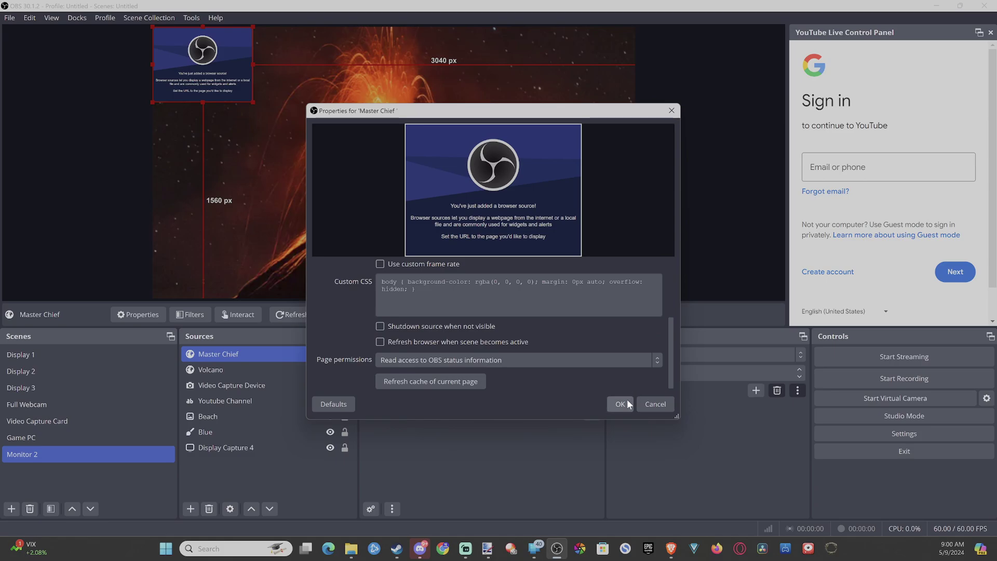
left_click(629, 406)
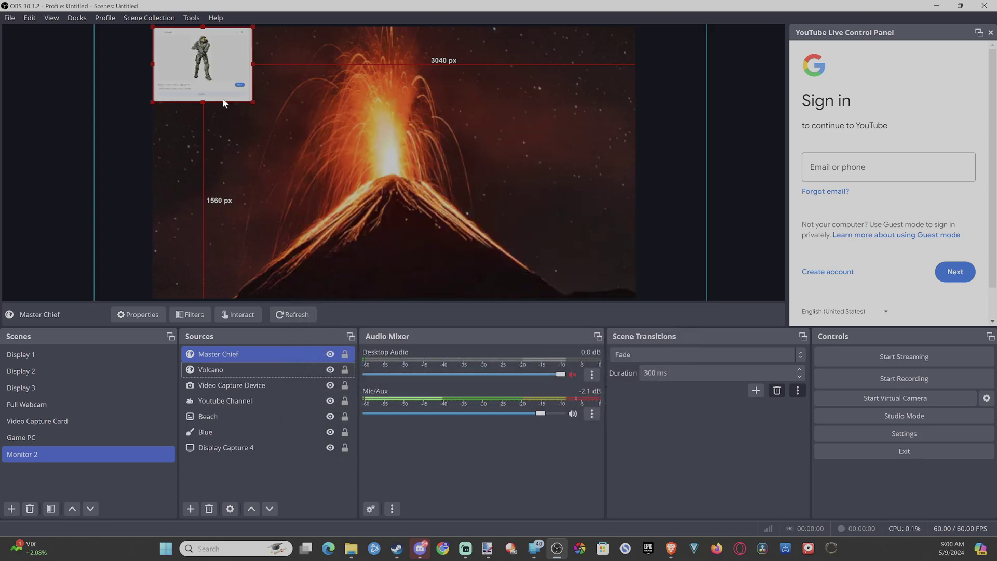
Move and enlarge the Master Chief source in the preview to fill the canvas
left_click_drag(208, 60, 382, 179)
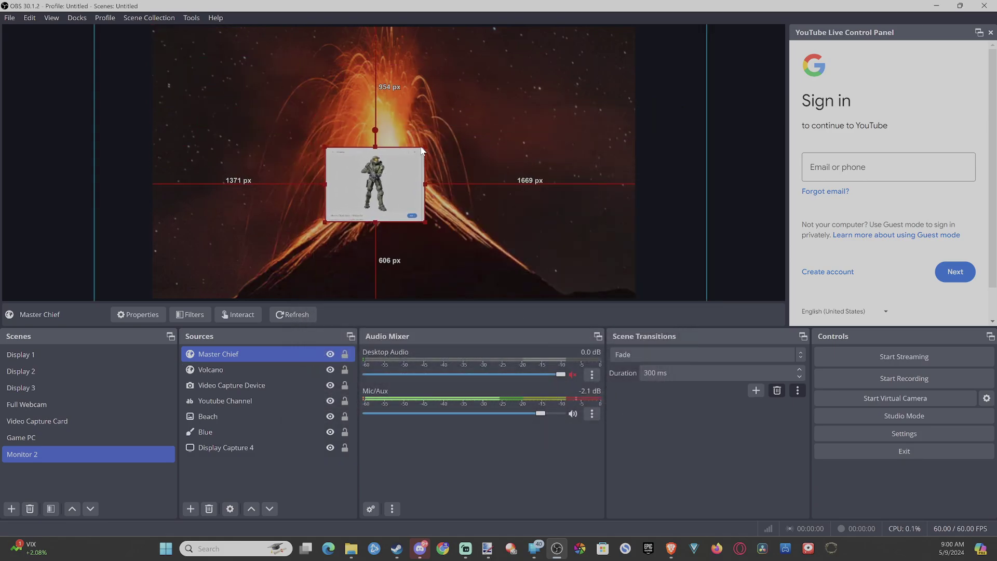
left_click_drag(423, 146, 644, 26)
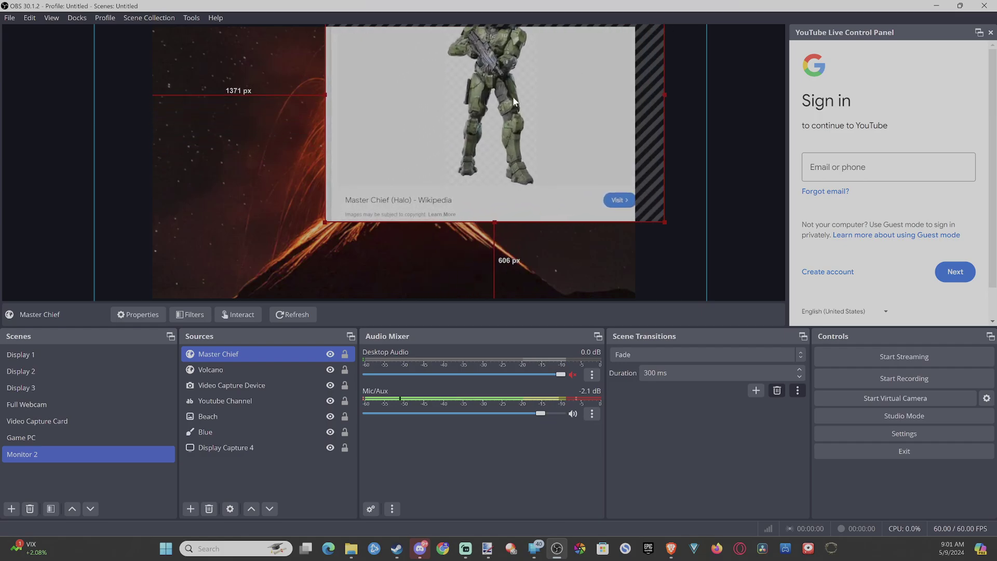
left_click_drag(519, 119, 353, 222)
left_click_drag(511, 88, 756, 25)
left_click_drag(535, 197, 449, 224)
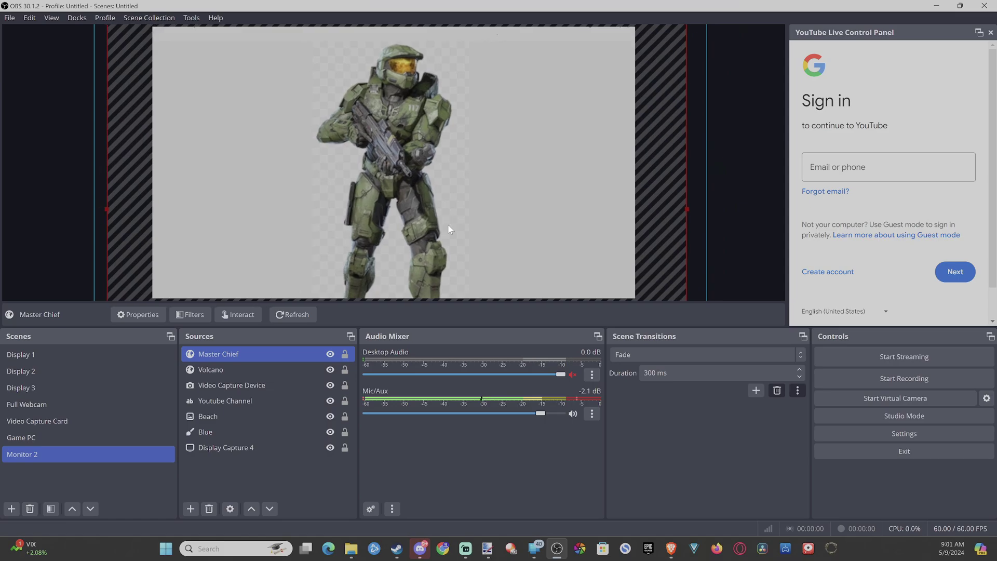
Open Master Chief's Filters window from its context menu and show the Effect Filters list
right_click(248, 356)
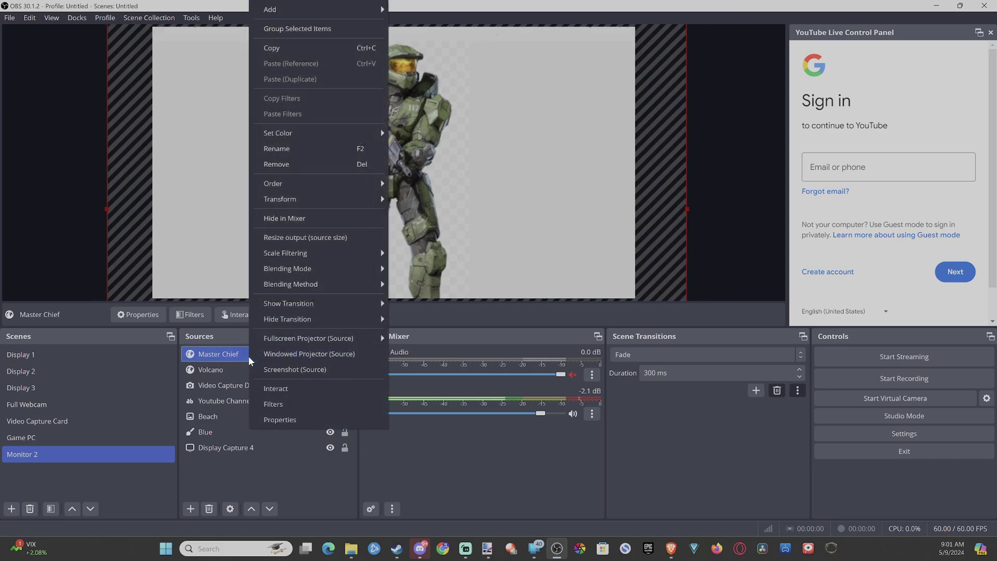
left_click(285, 416)
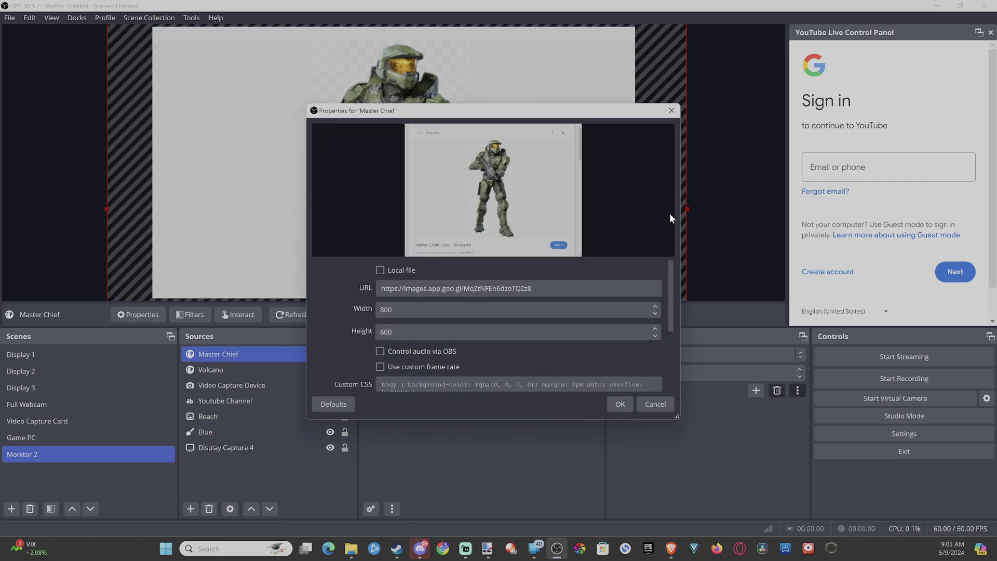
left_click(671, 110)
right_click(207, 355)
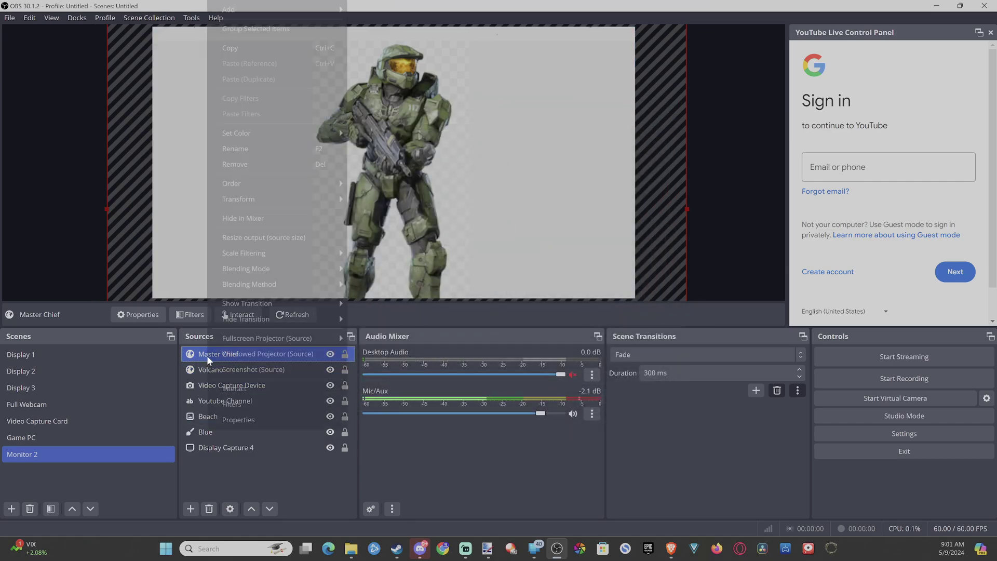
left_click(237, 406)
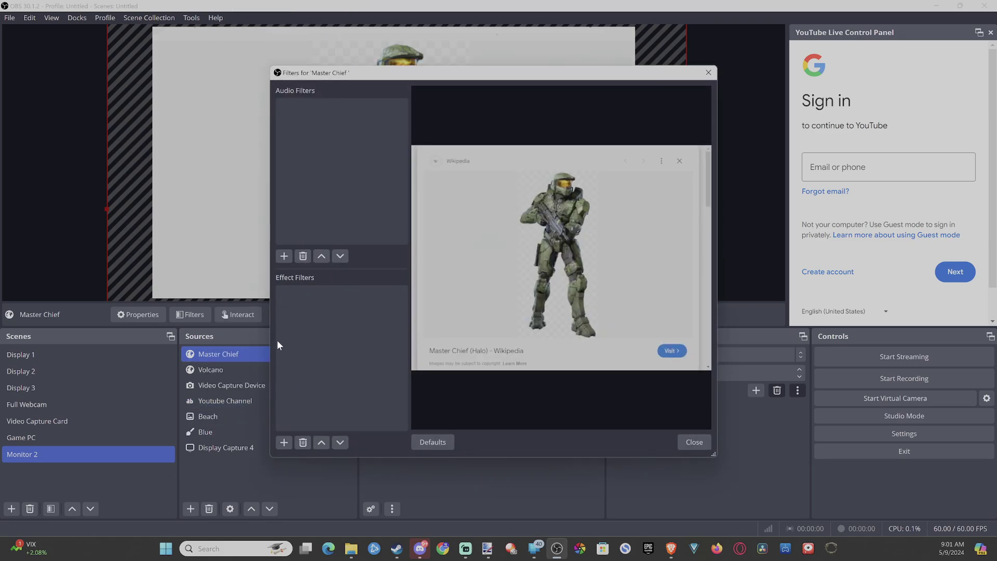
left_click(284, 442)
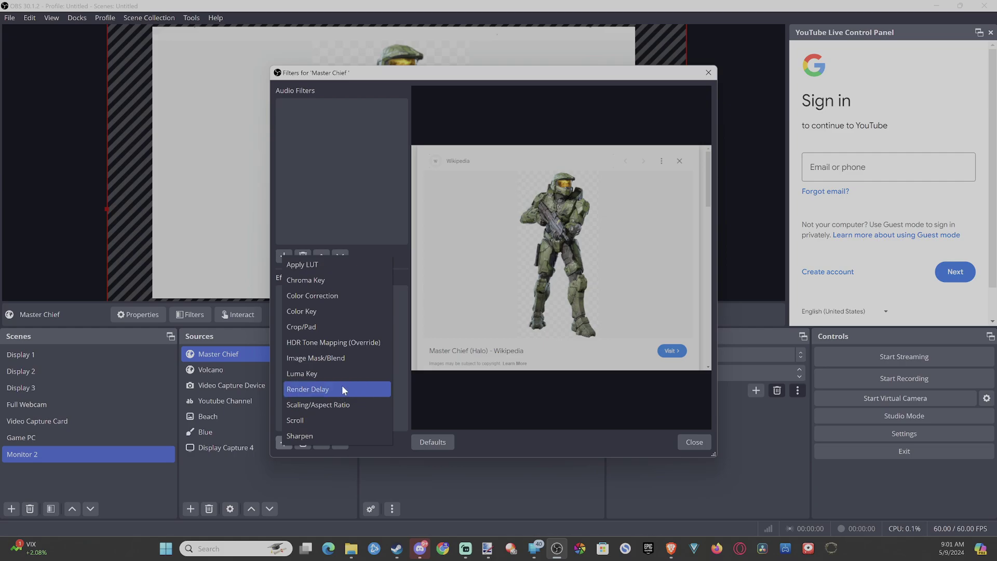
Add a Color Key effect filter to Master Chief instead of Color Correction
left_click(356, 295)
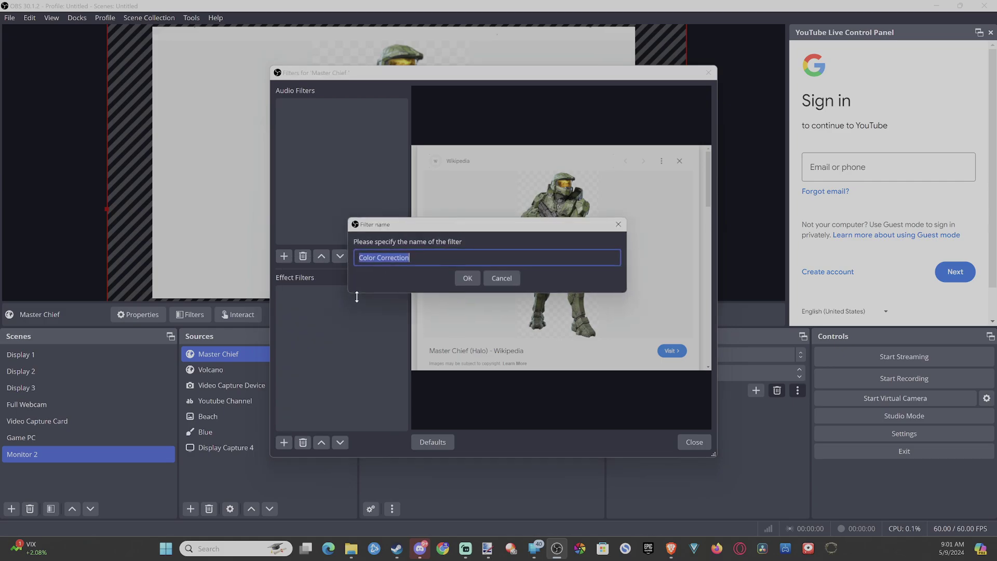
left_click(496, 279)
left_click(285, 442)
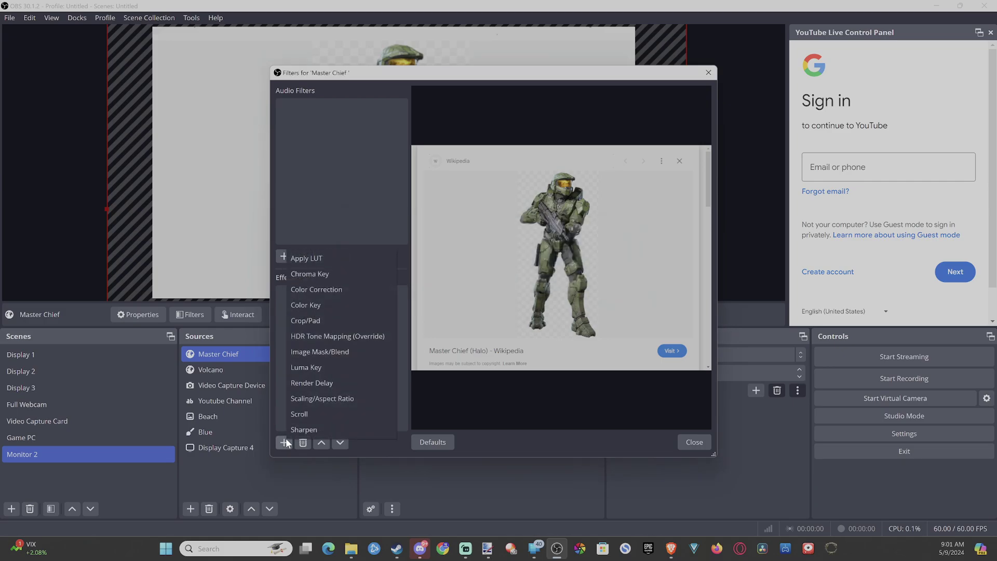
left_click(371, 305)
left_click(467, 280)
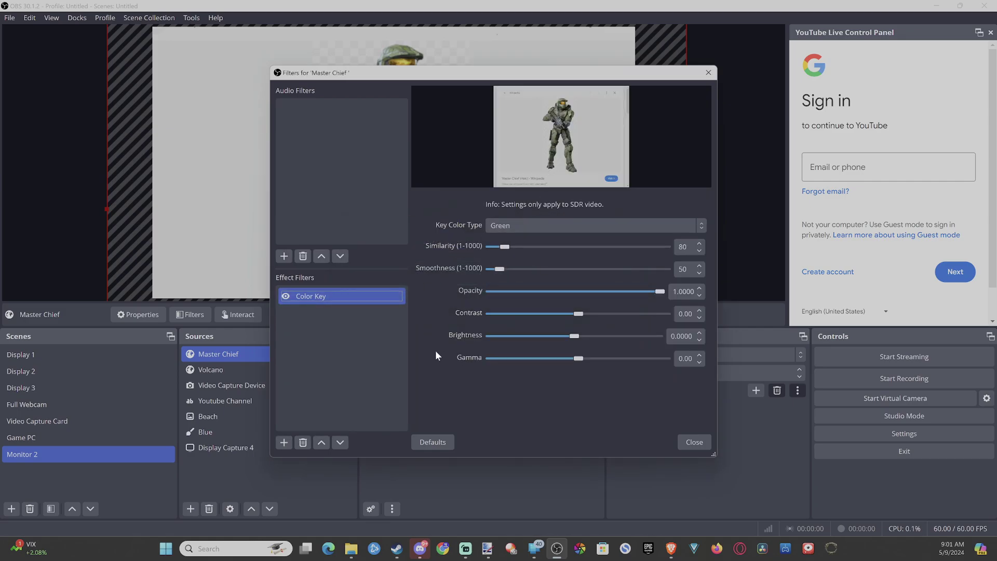
Set the Color Key to a custom colour, sampling white #ffffff from the screen
left_click(542, 221)
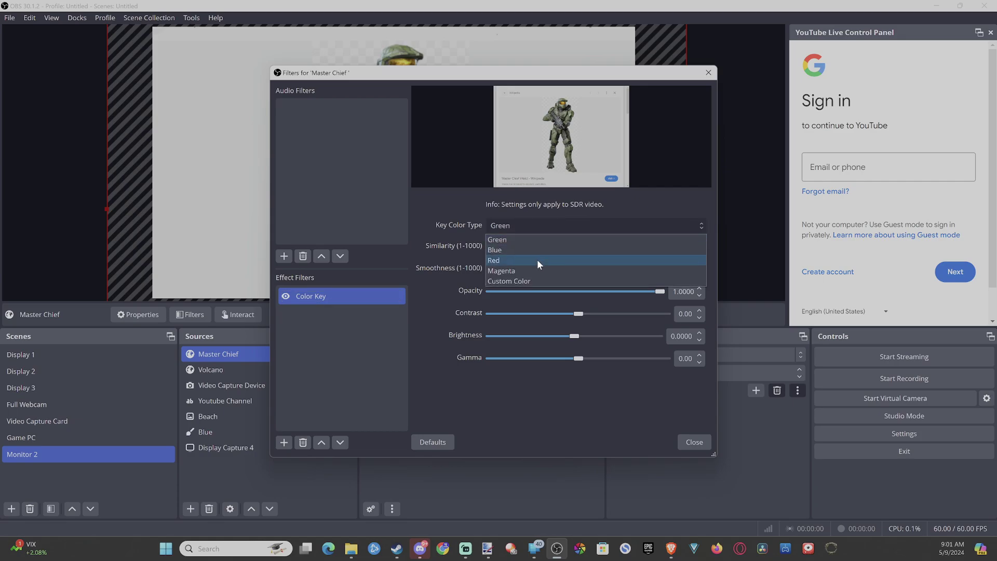
left_click(541, 279)
left_click(631, 248)
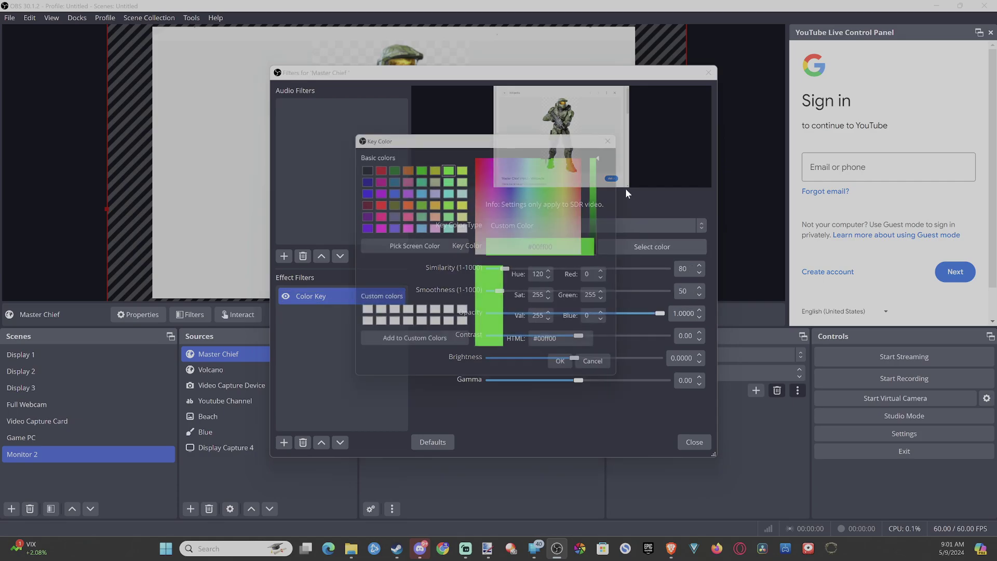
left_click_drag(551, 140, 443, 151)
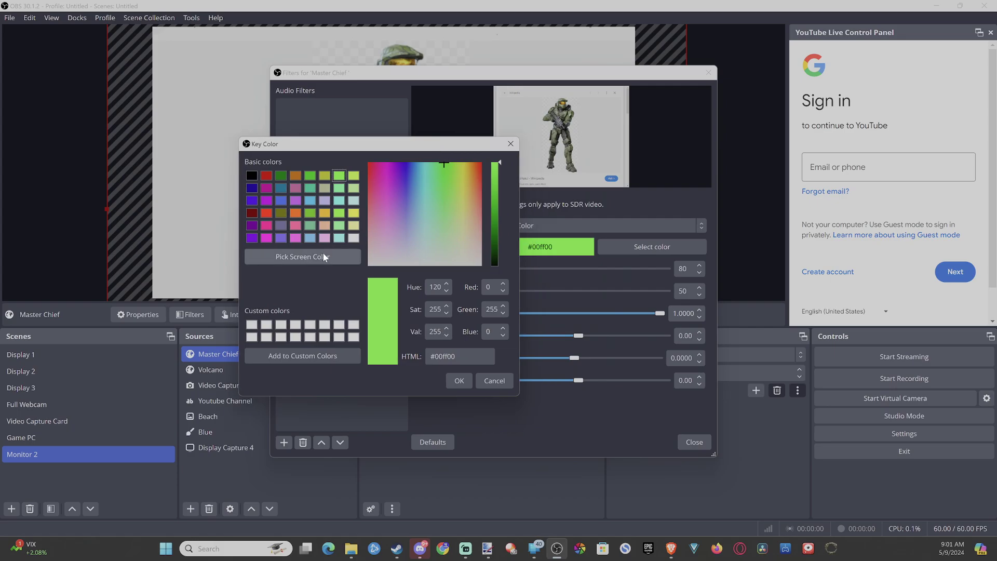
left_click(323, 251)
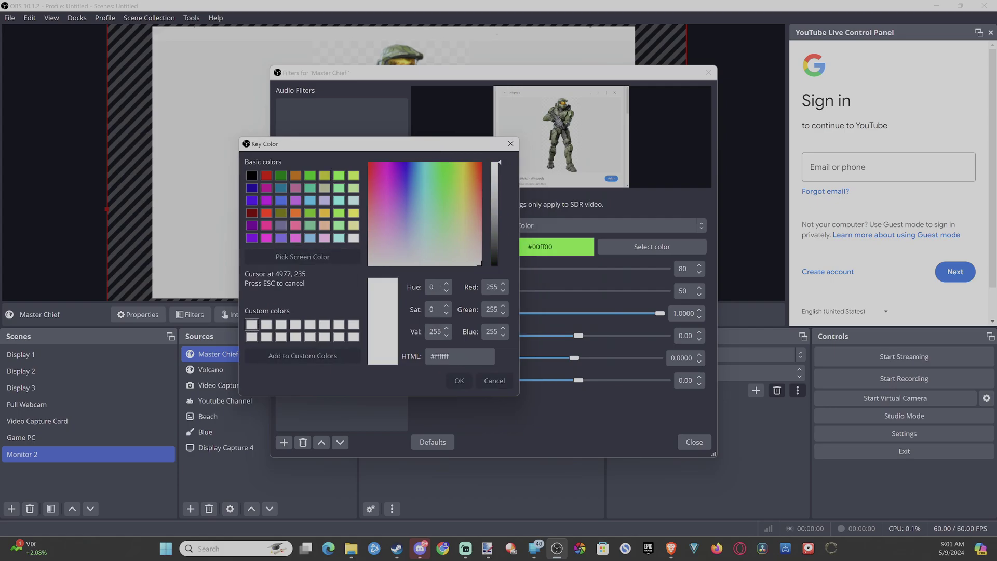
left_click(590, 123)
left_click(456, 381)
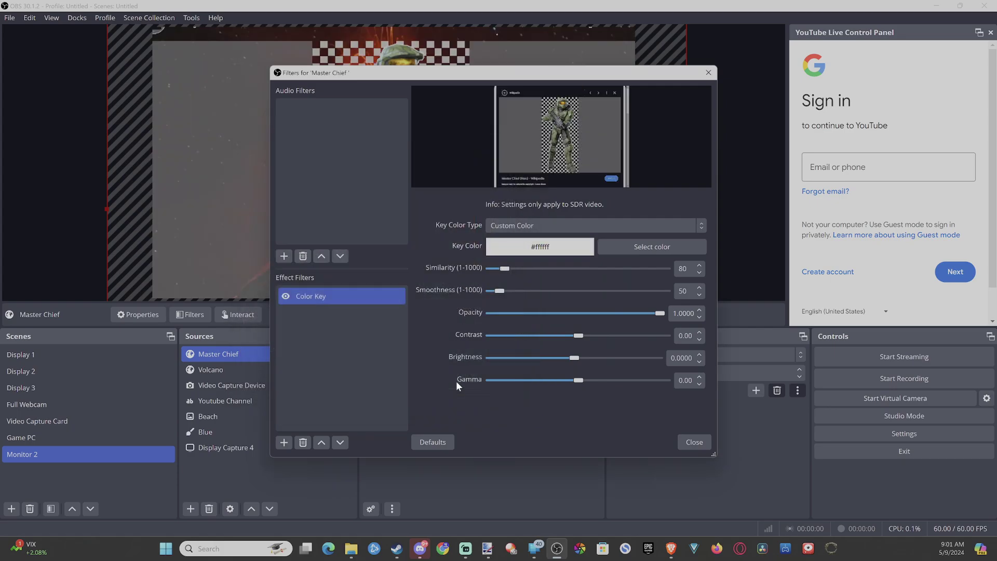
left_click_drag(504, 69, 460, 120)
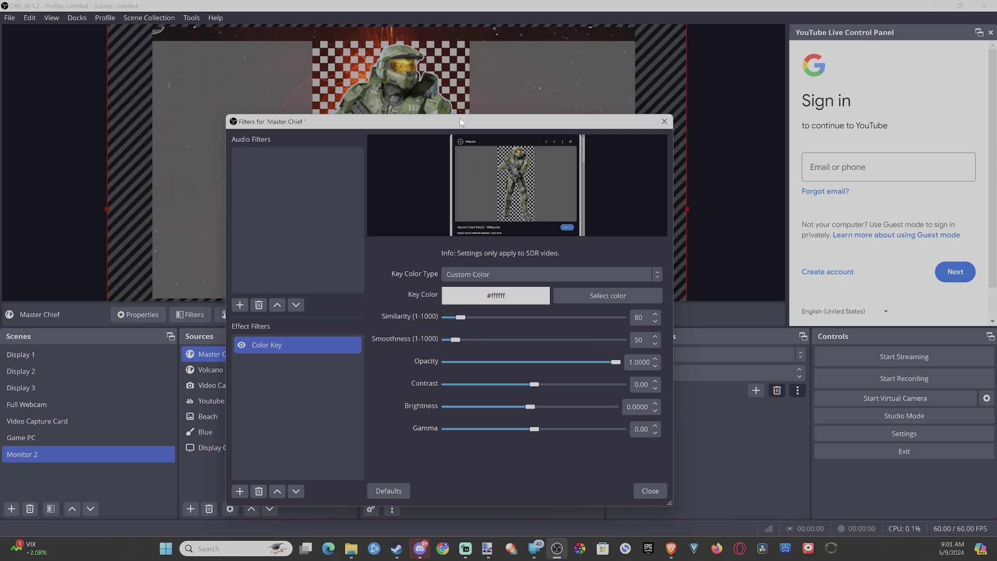
left_click(239, 491)
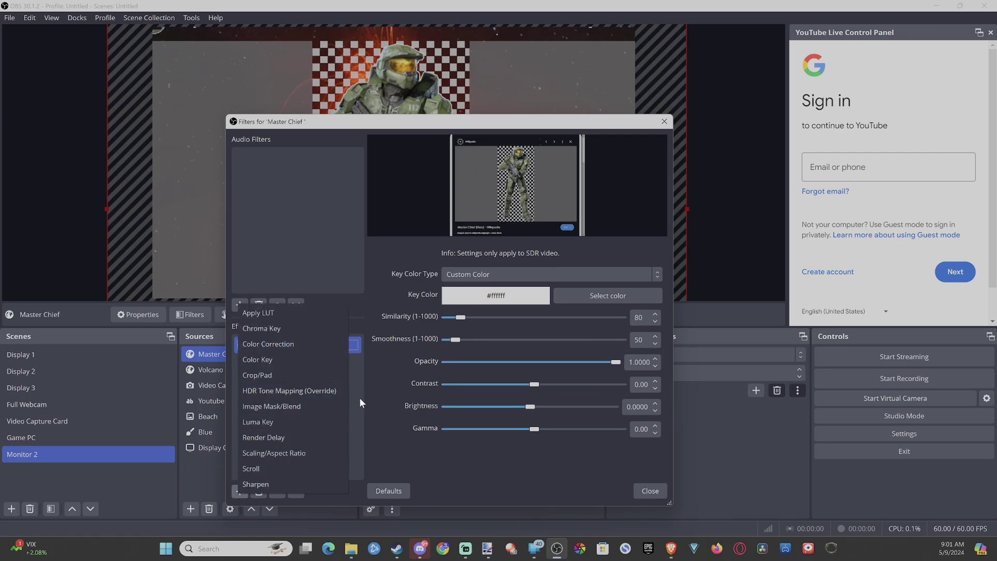
left_click(320, 335)
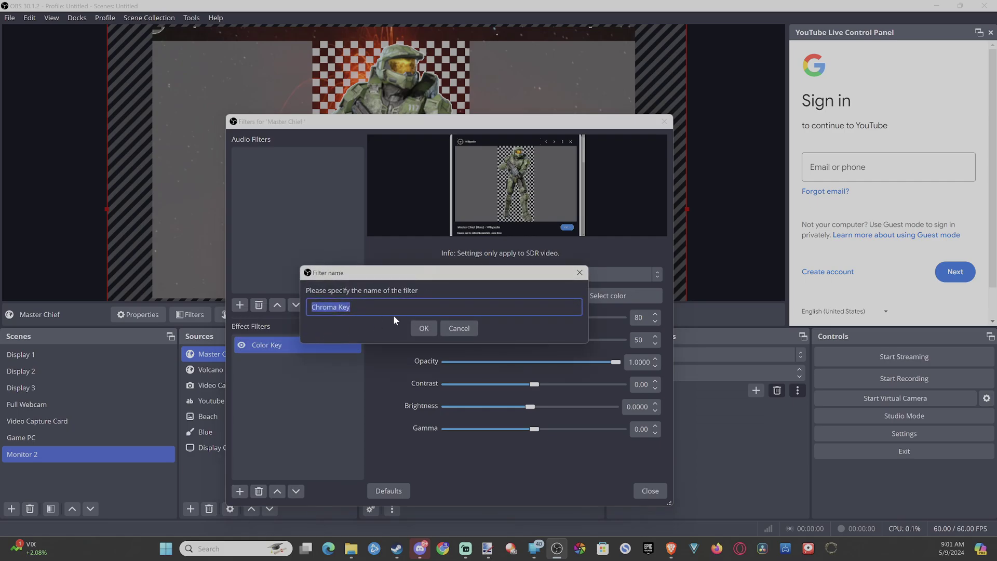
left_click(423, 326)
left_click(556, 272)
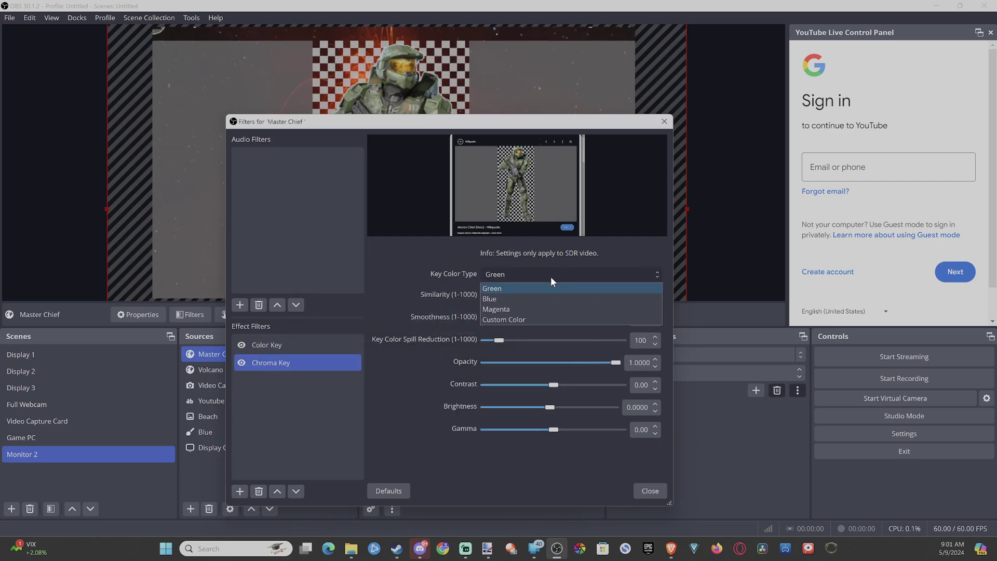
left_click(531, 321)
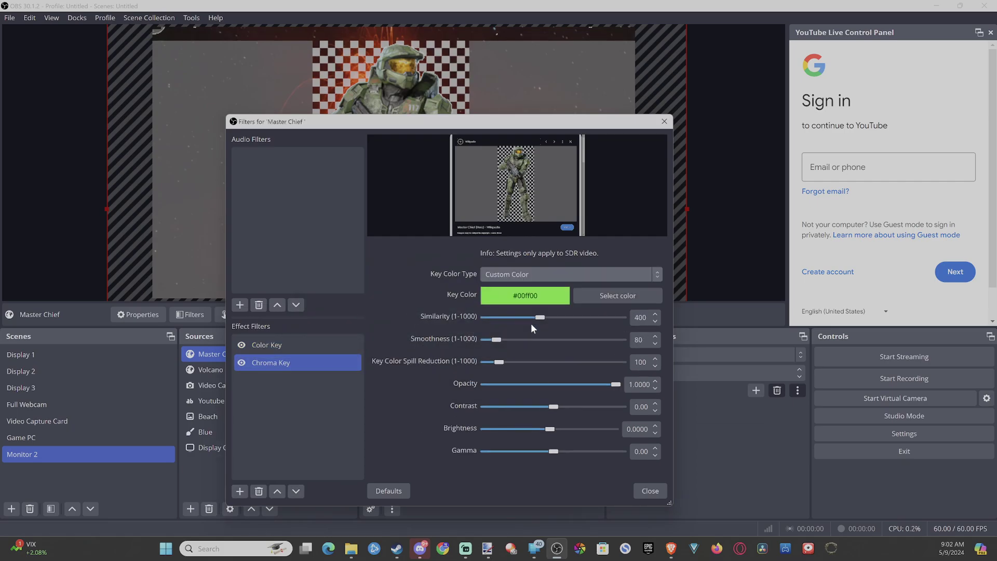
left_click(597, 296)
left_click(379, 294)
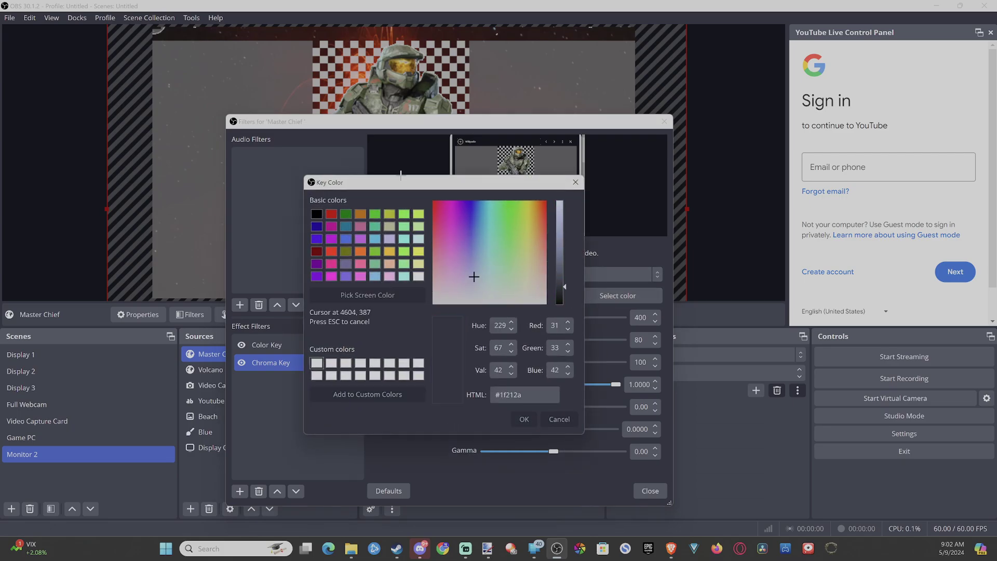
left_click(454, 67)
left_click(524, 419)
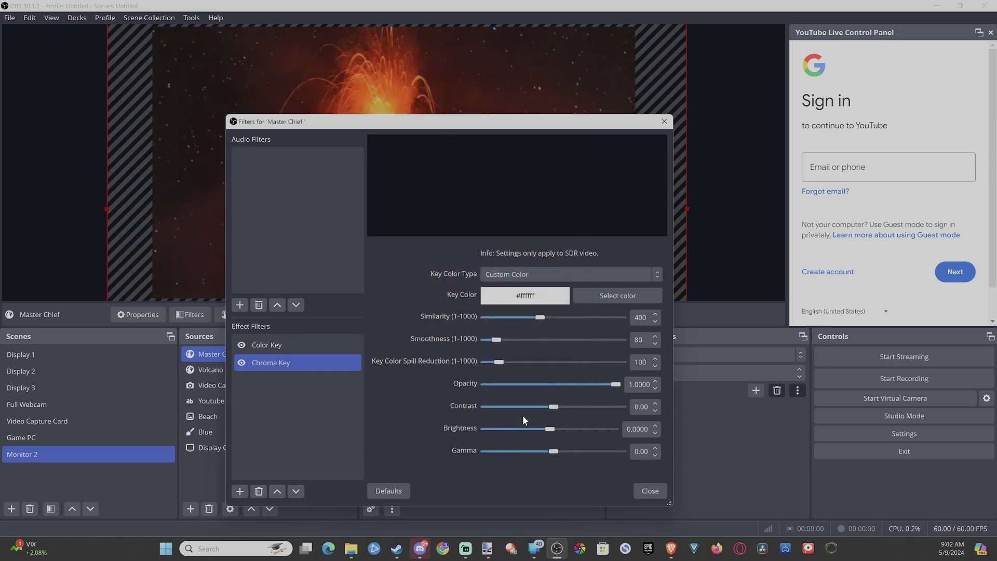
left_click_drag(478, 123, 381, 95)
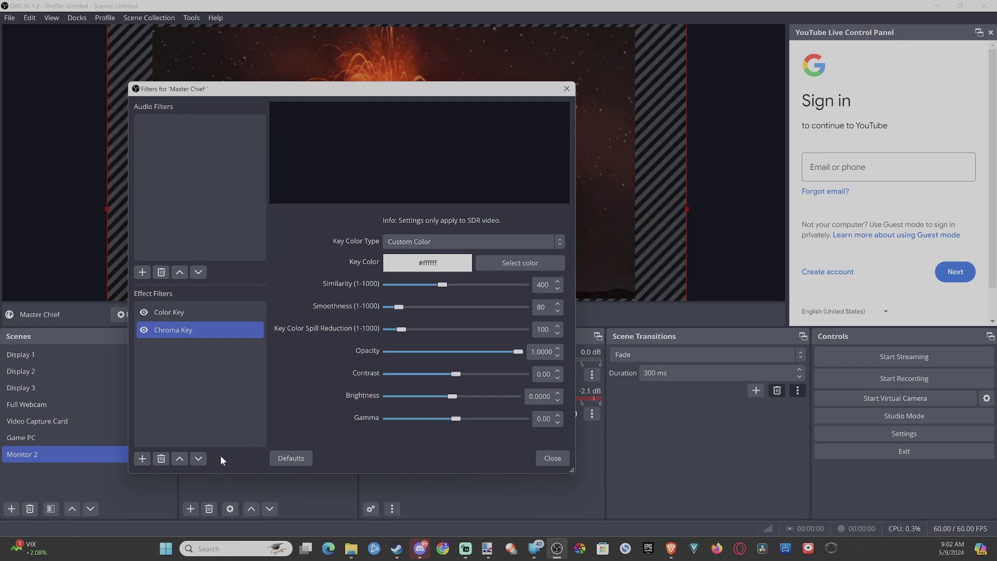
left_click(165, 455)
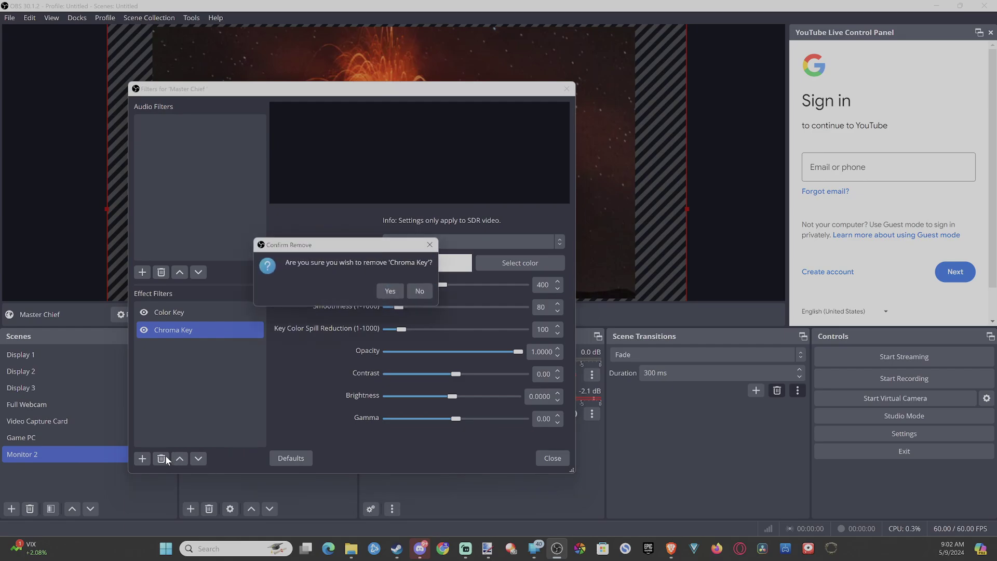
left_click(389, 293)
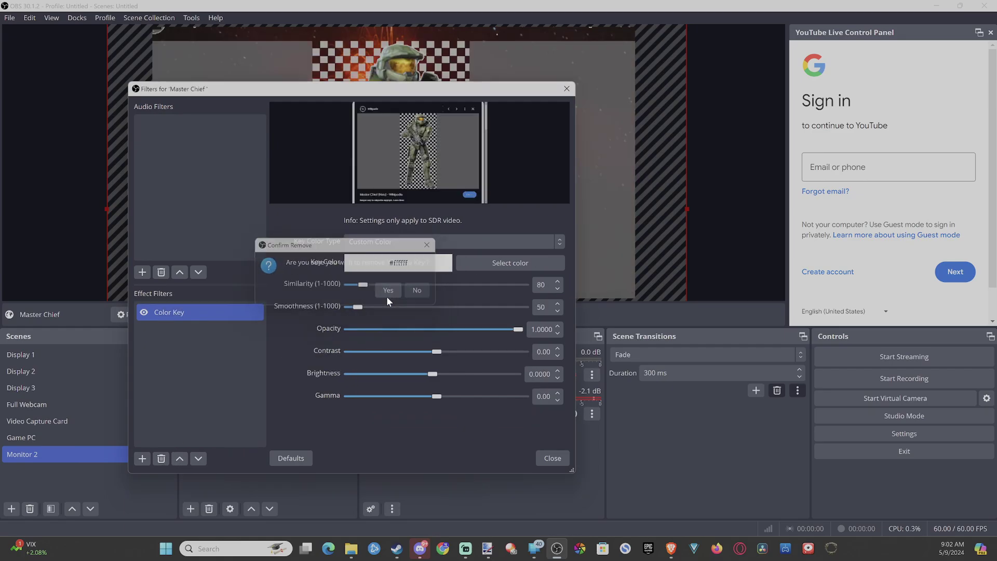
Add another Color Key filter named Color Key 2 to Master Chief
left_click(142, 458)
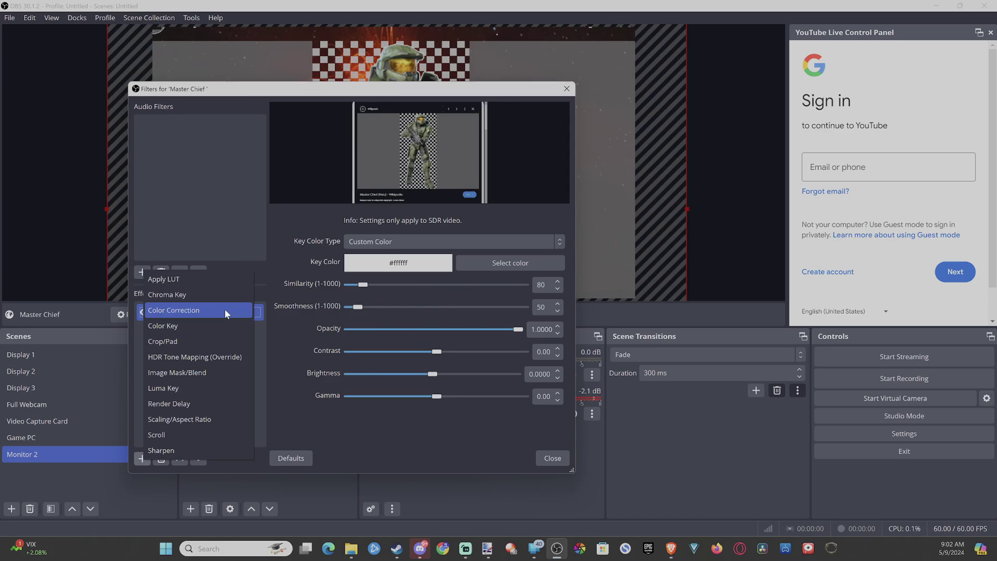
left_click(214, 325)
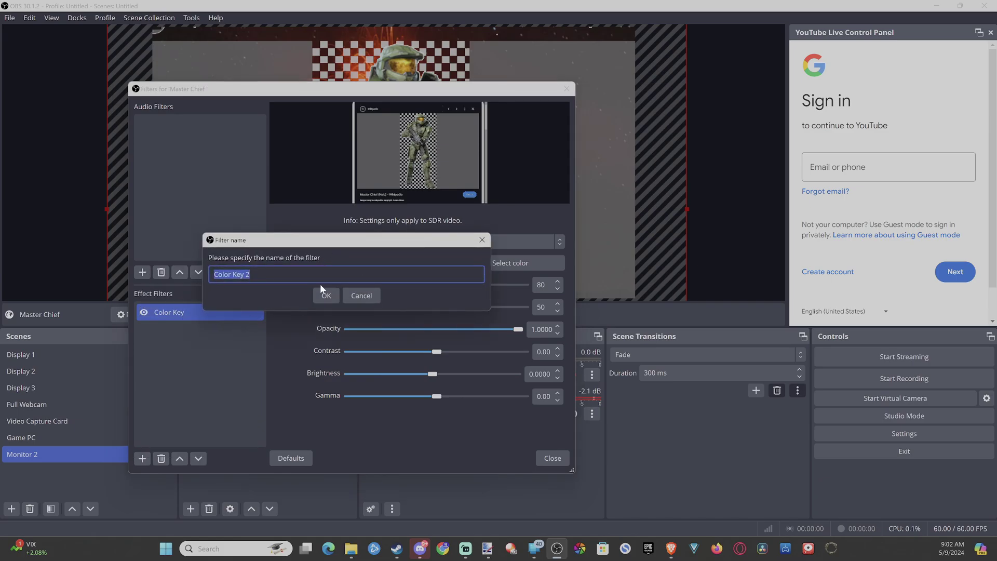
left_click(332, 295)
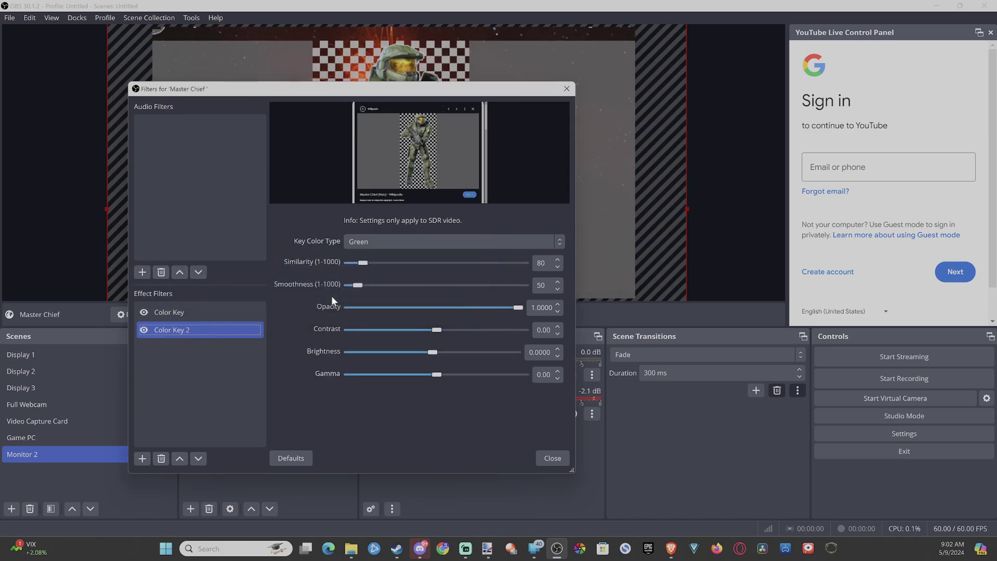
Set Color Key 2 to a custom colour, sampling white #ffffff from the screen
left_click(412, 246)
left_click(378, 295)
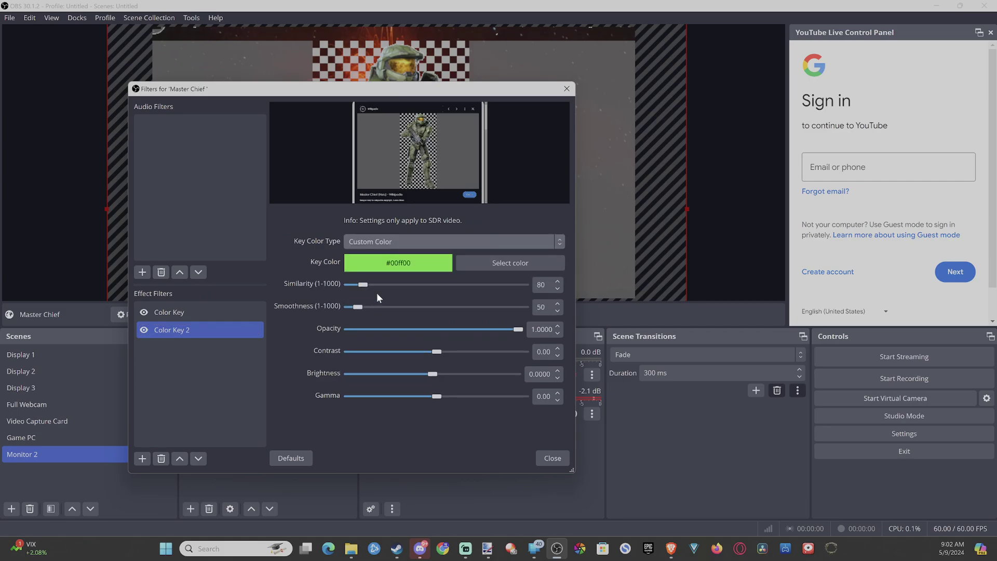
left_click(496, 260)
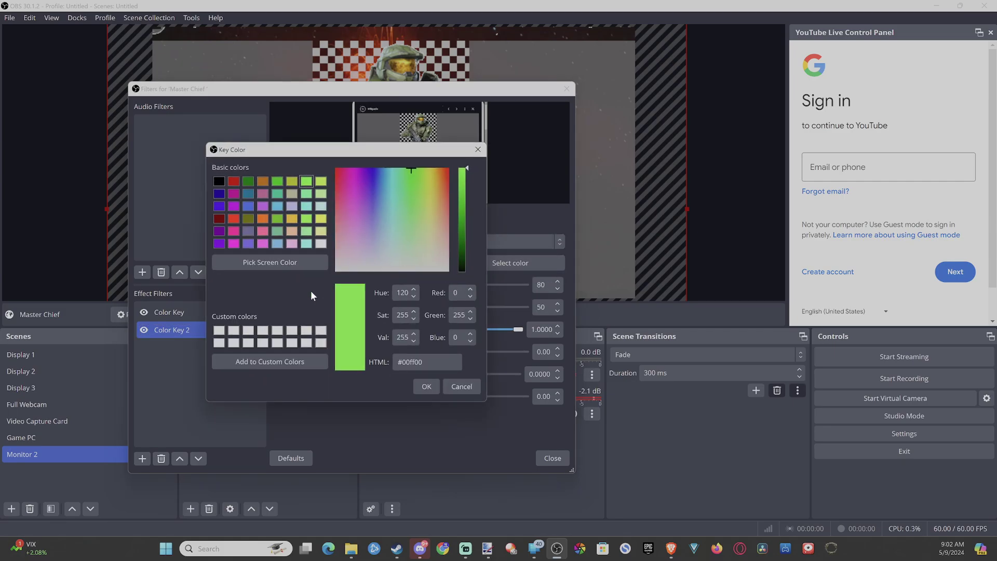
left_click(280, 265)
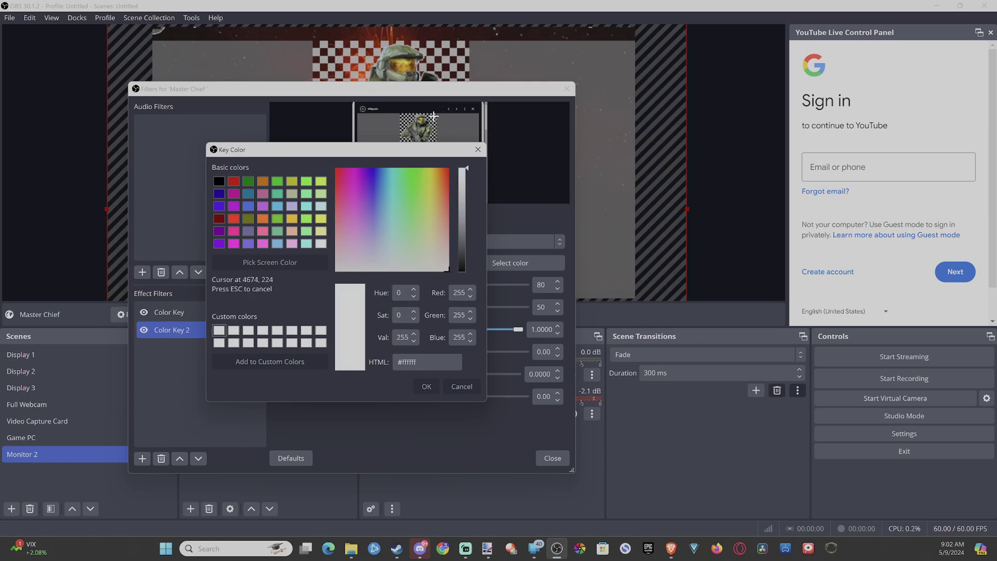
left_click(445, 59)
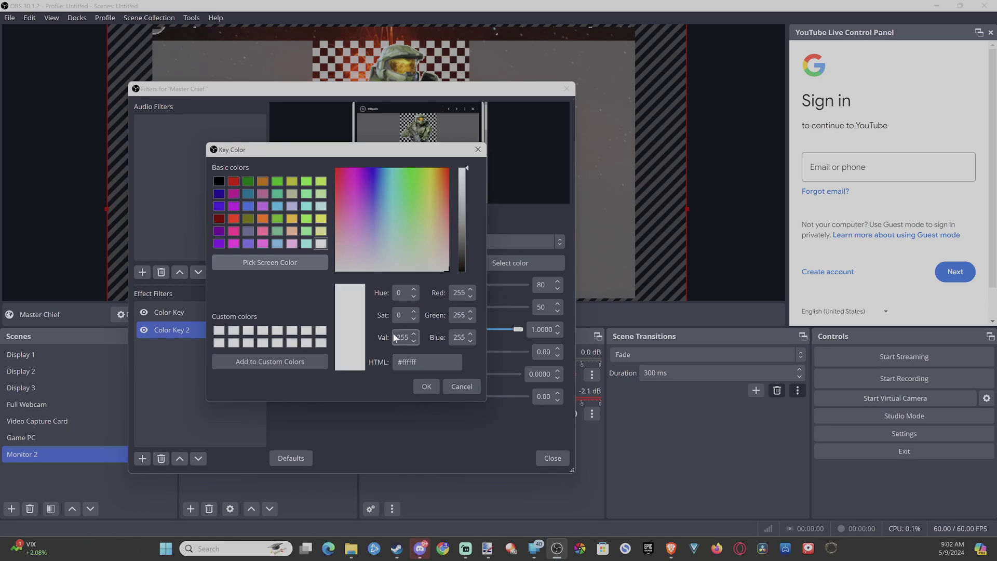
left_click(425, 386)
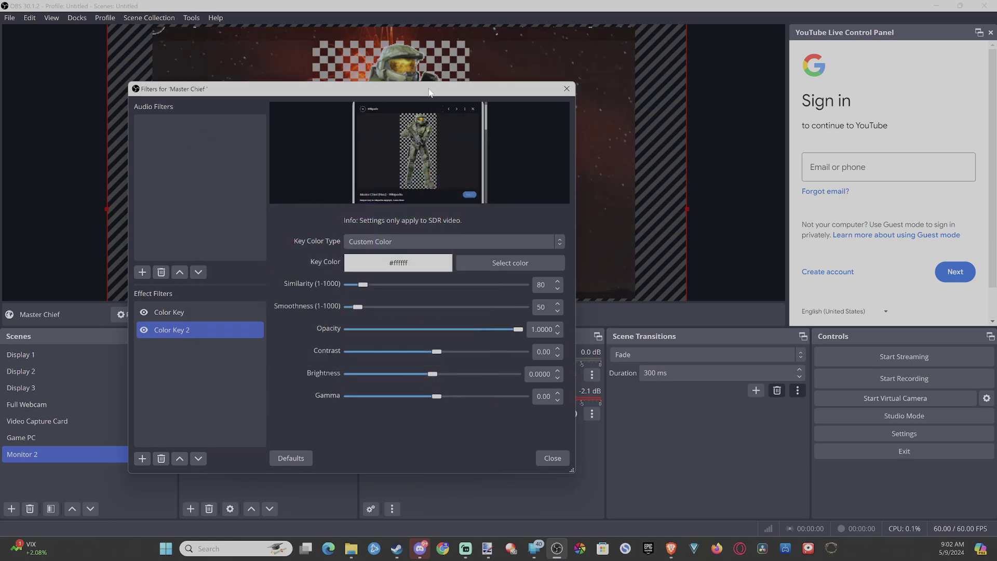
Close the Master Chief Filters window and select the Volcano source in Sources
left_click_drag(434, 89, 475, 209)
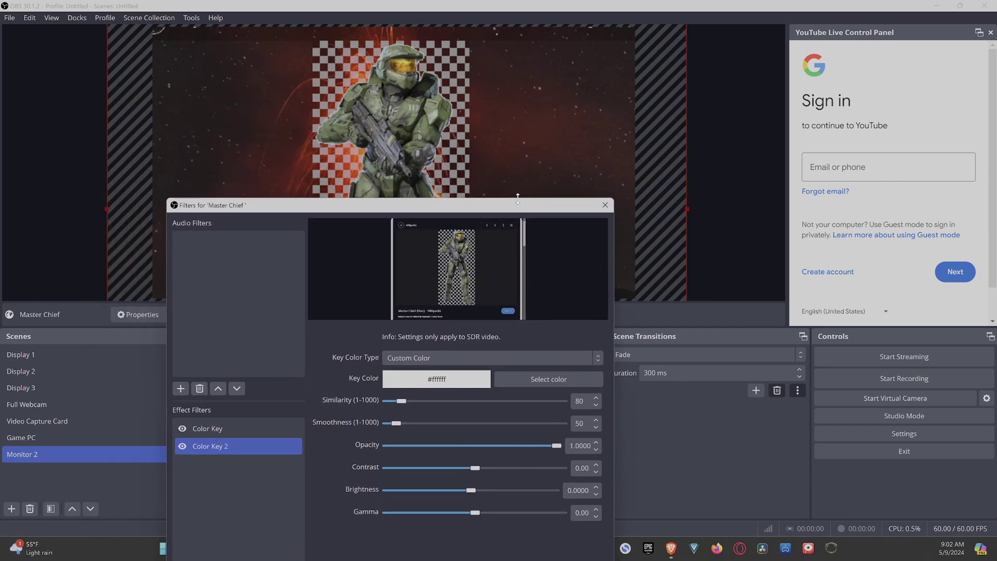
left_click_drag(518, 198, 490, 72)
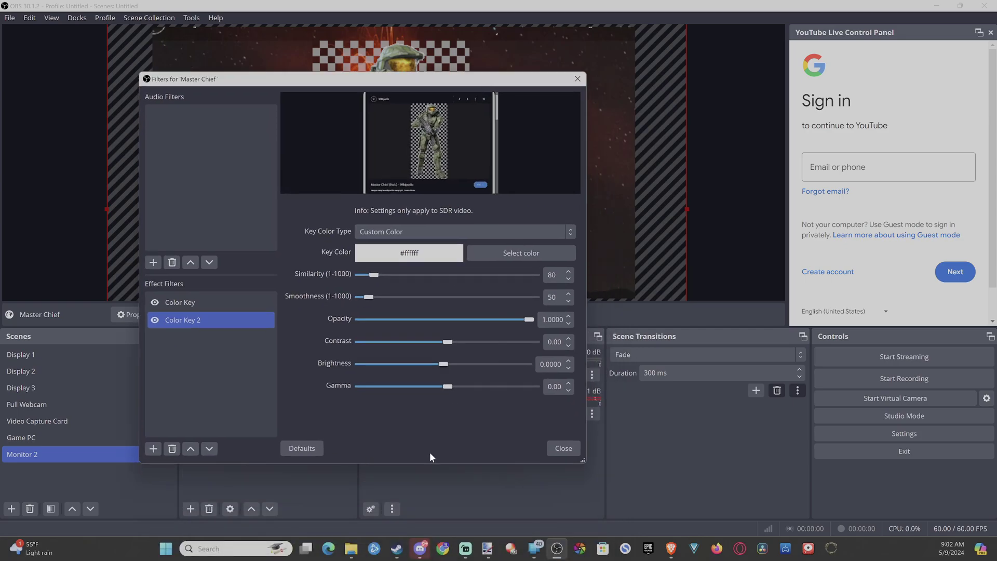
left_click(557, 448)
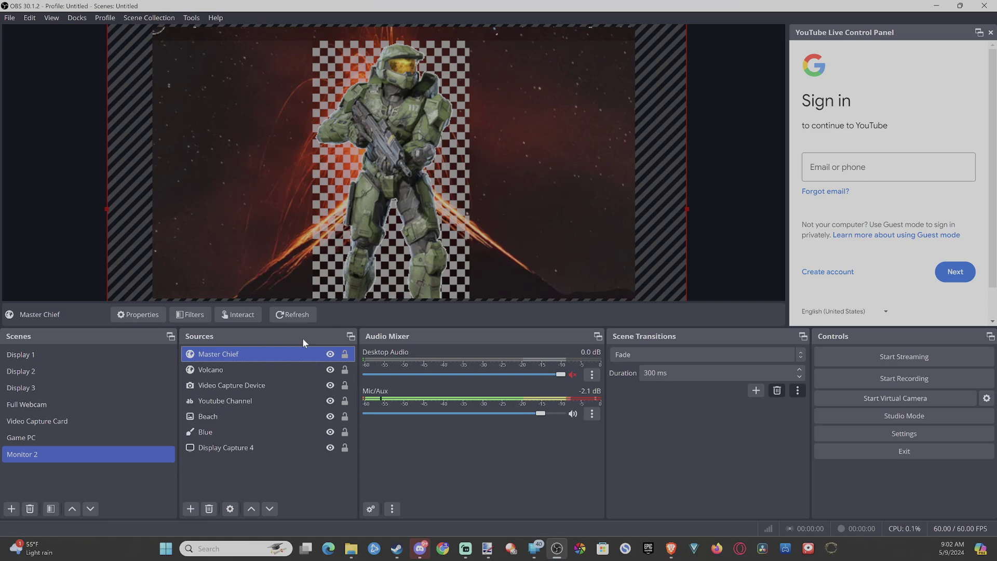
left_click(286, 367, "ctrl")
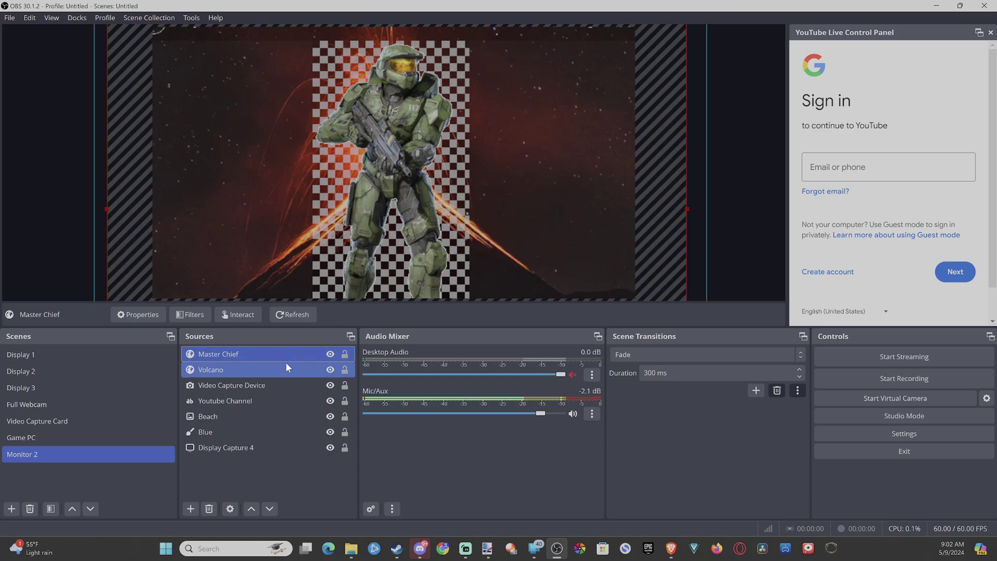